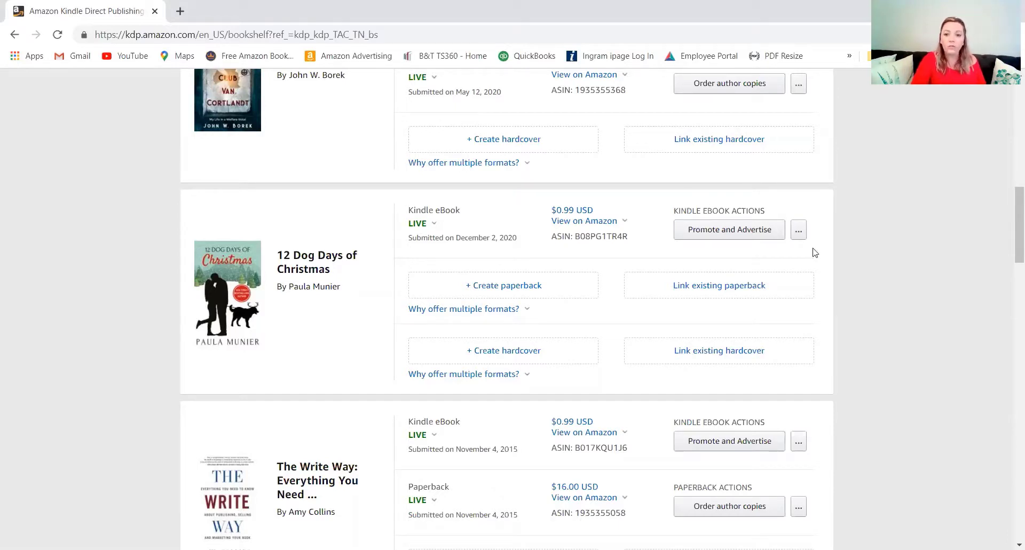
Step: Open the Edit eBook details page for the '12 Dog Days of Christmas' Kindle eBook
{"action": "left_click", "coordinate": [799, 230]}
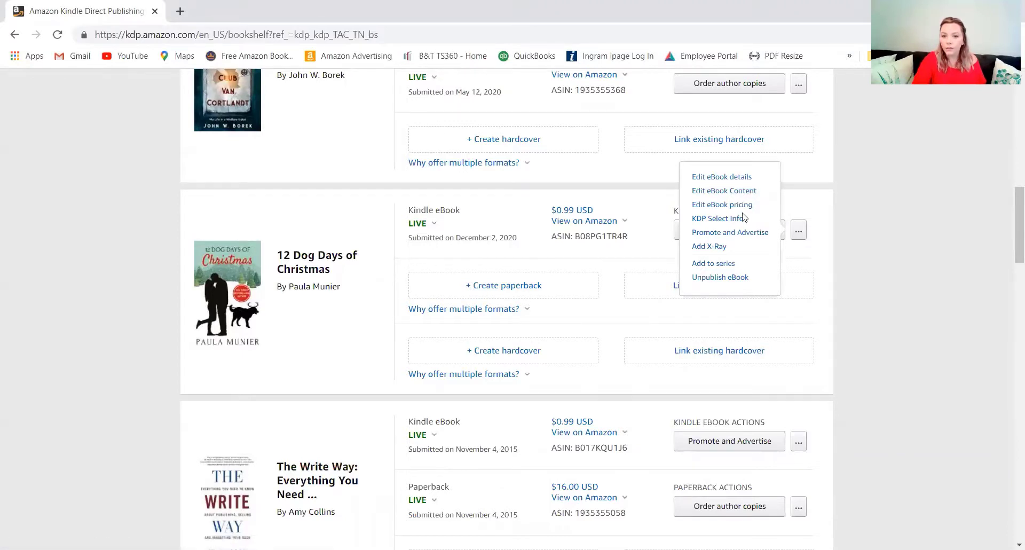
{"action": "left_click", "coordinate": [740, 180]}
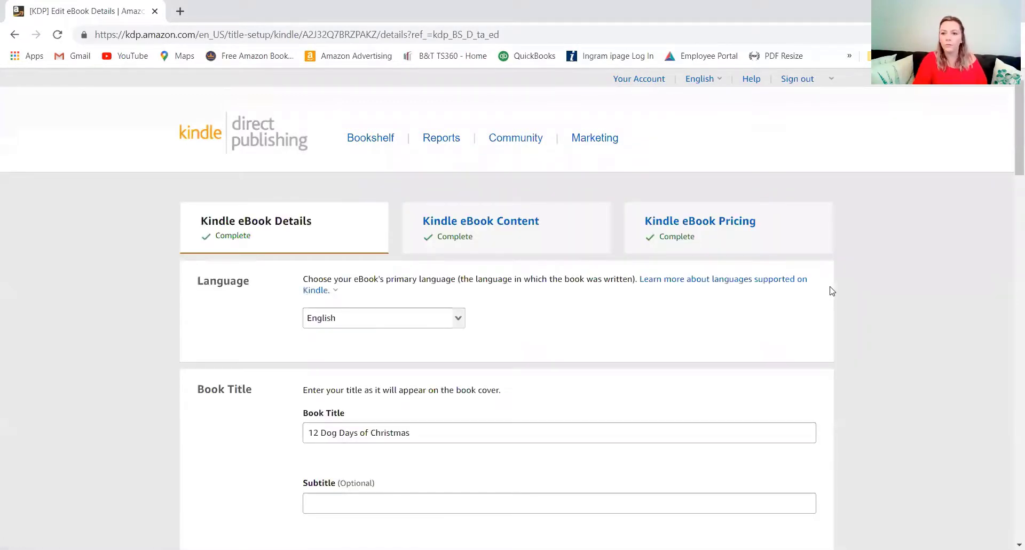
{"action": "scroll", "coordinate": [976, 194], "scroll_direction": "down", "scroll_amount": 6}
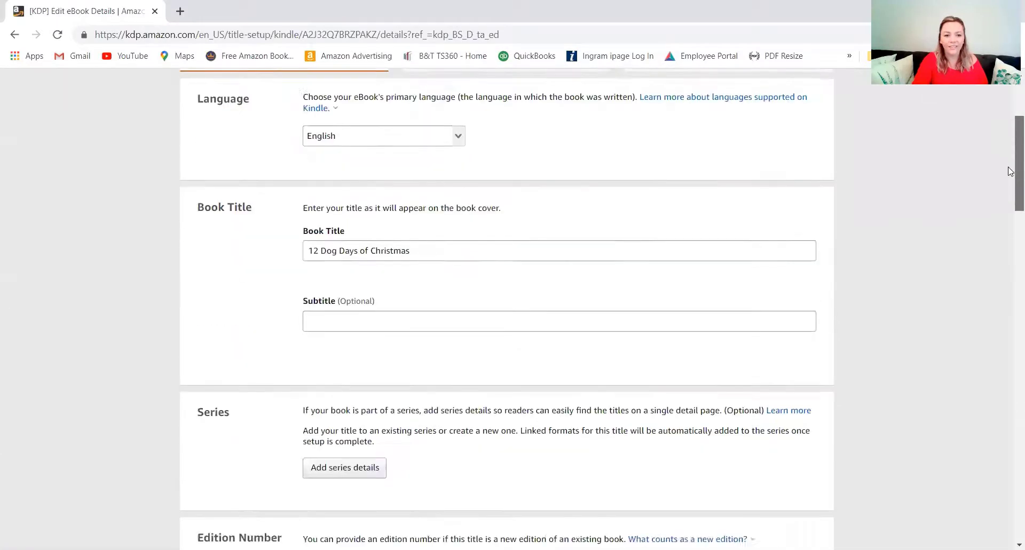
{"action": "scroll", "coordinate": [1010, 182], "scroll_direction": "down", "scroll_amount": 3}
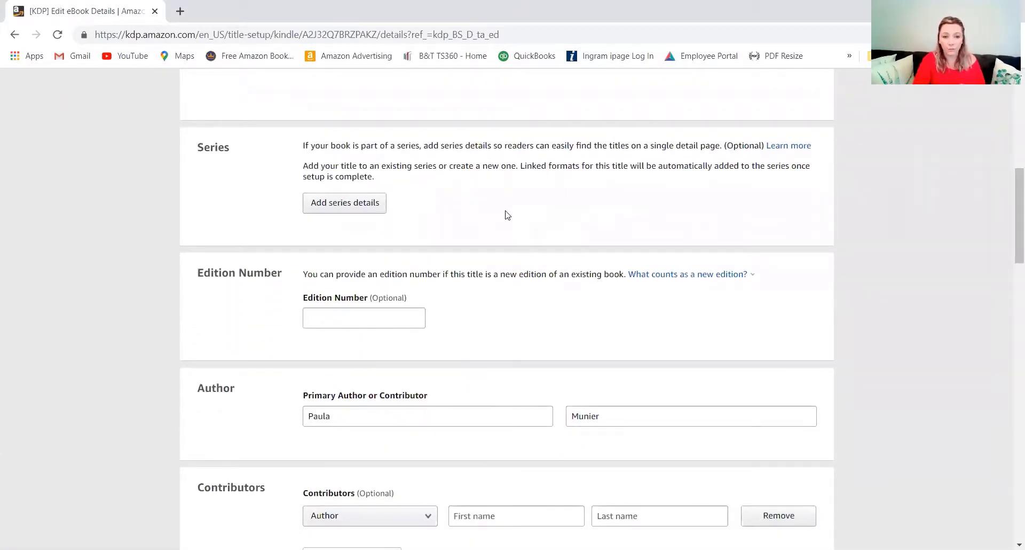
{"action": "left_click", "coordinate": [360, 214]}
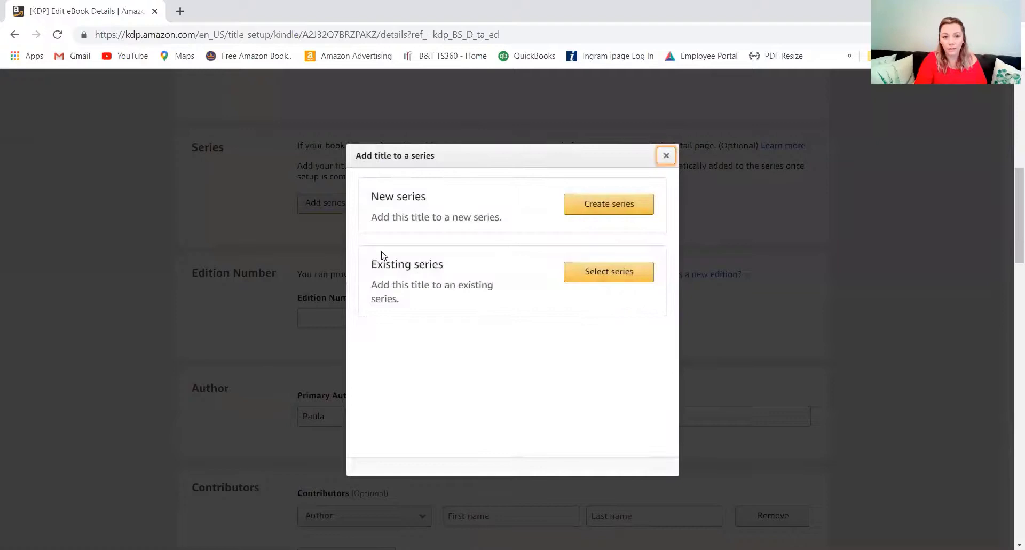
{"action": "left_click", "coordinate": [589, 212]}
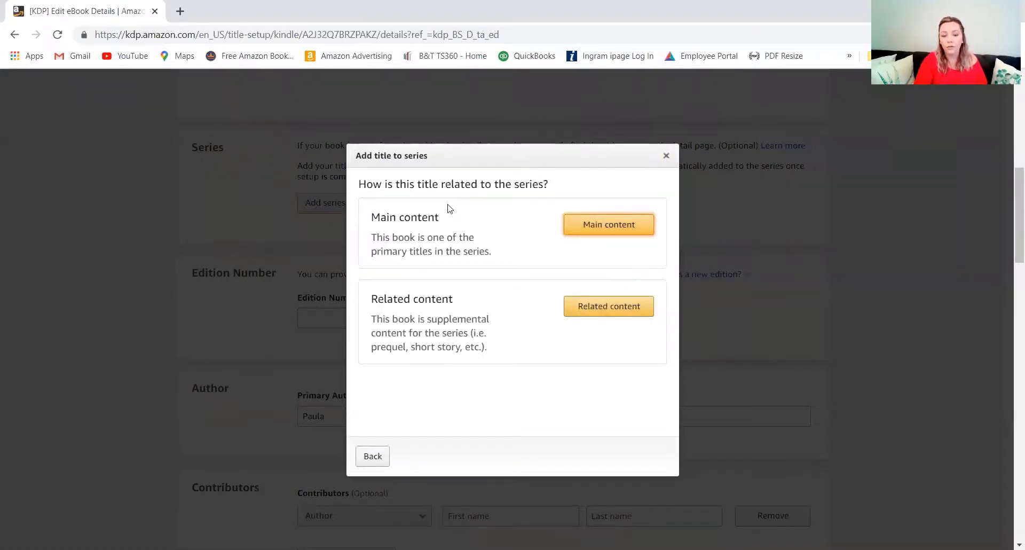
{"action": "left_click", "coordinate": [612, 229]}
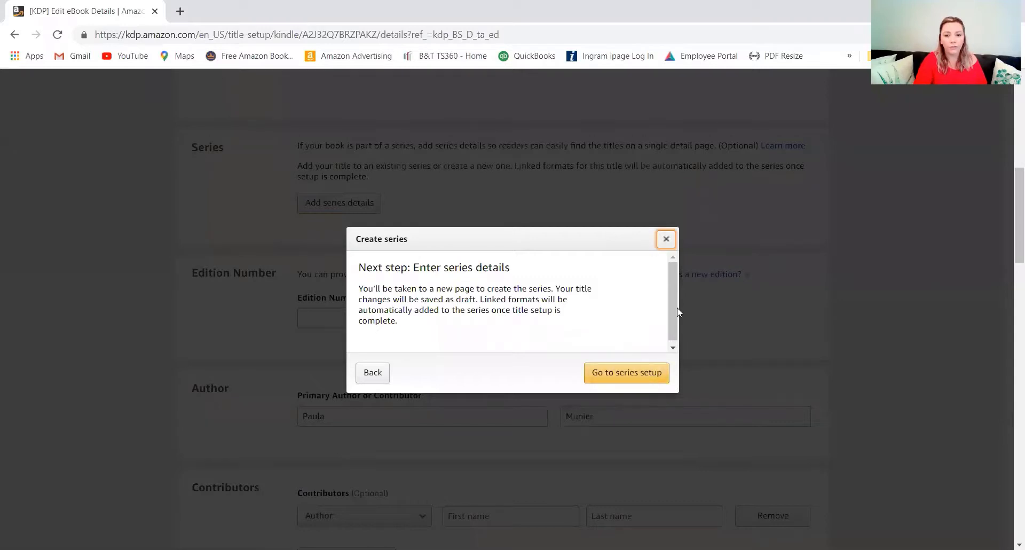
{"action": "scroll", "coordinate": [675, 312], "scroll_direction": "down", "scroll_amount": 1}
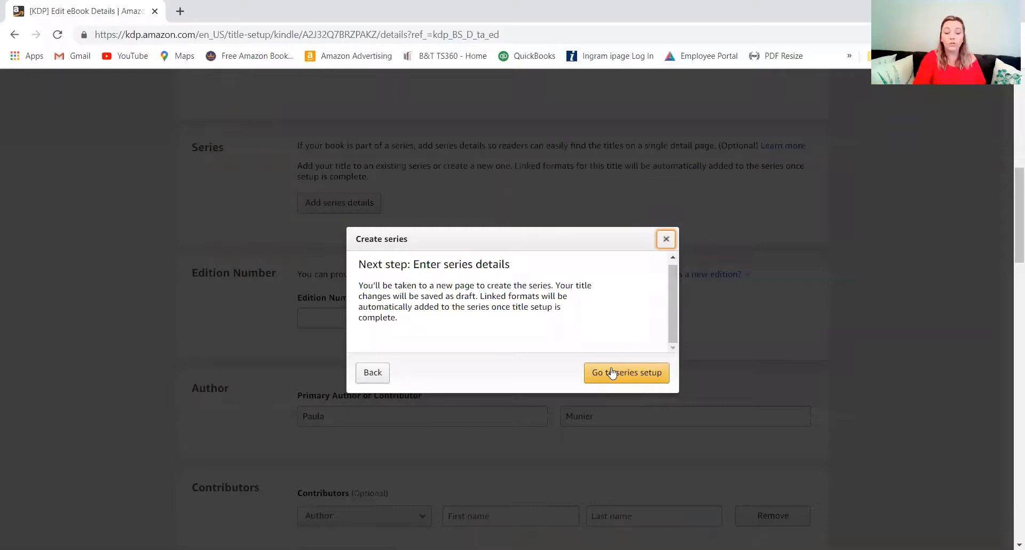
{"action": "left_click", "coordinate": [666, 238]}
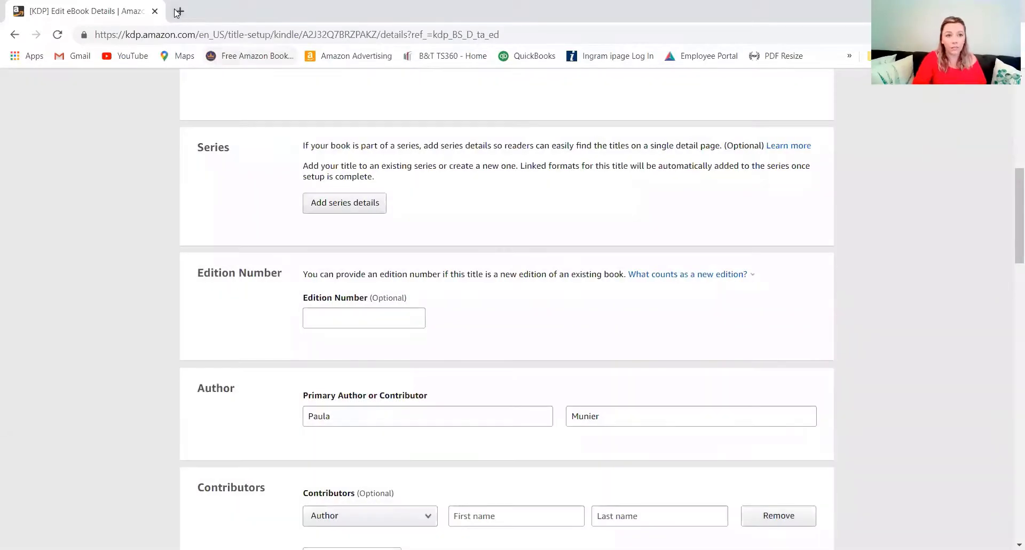
Step: In a new tab, search Amazon.com for Road to the Breaking by its author and open the series page
{"action": "left_click", "coordinate": [178, 11]}
{"action": "type", "text": "am"}
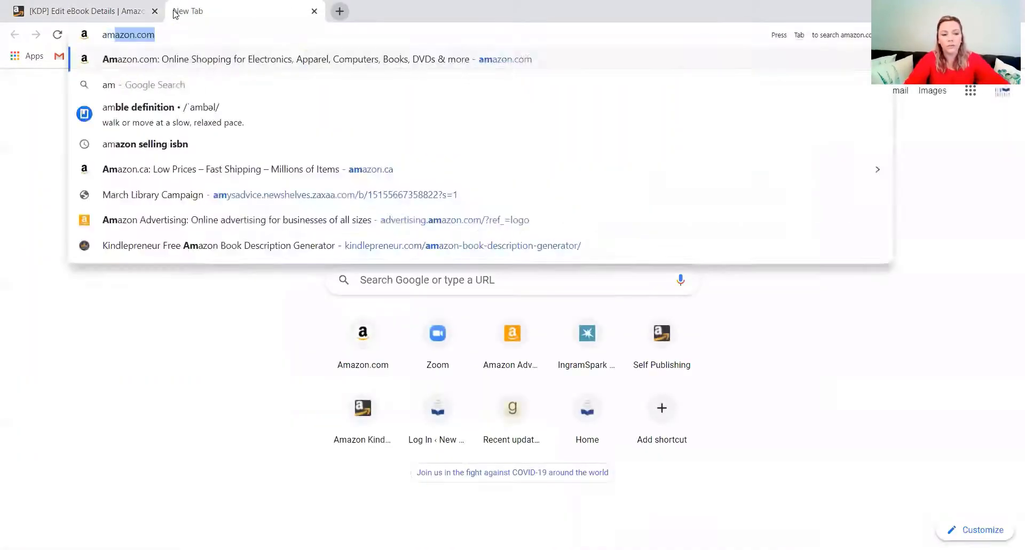
{"action": "type", "text": "azon"}
{"action": "key", "text": "Return"}
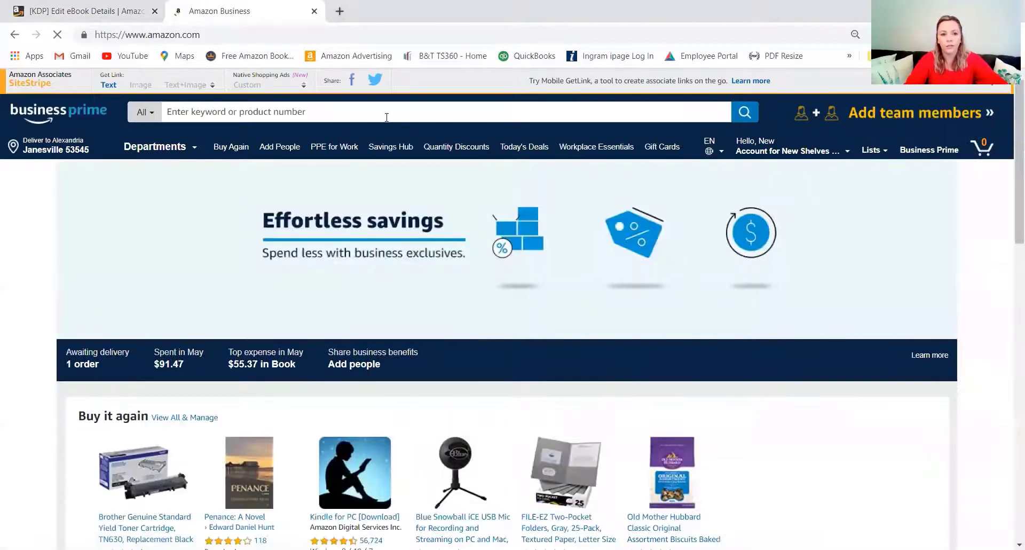
{"action": "left_click", "coordinate": [387, 117]}
{"action": "type", "text": "road"}
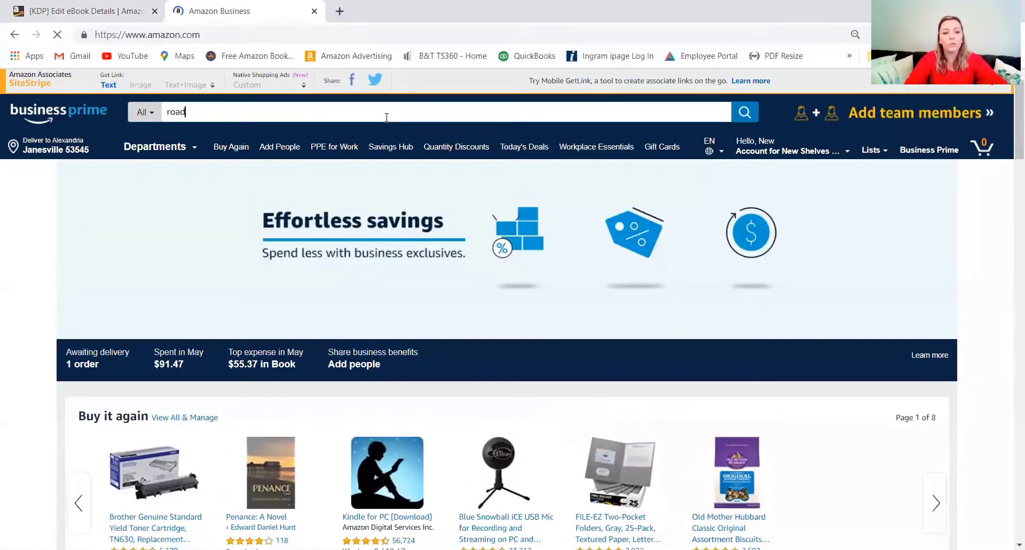
{"action": "type", "text": " to the b"}
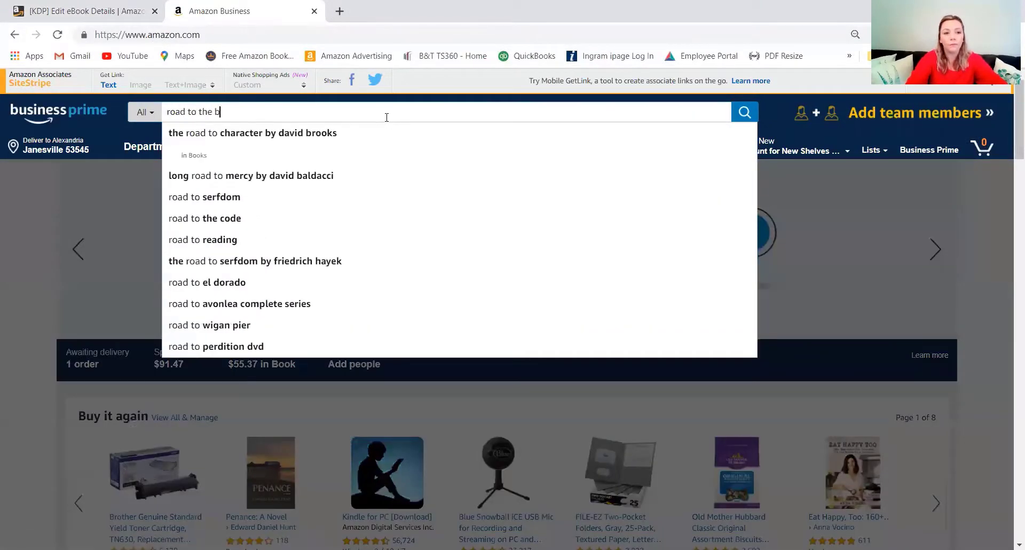
{"action": "type", "text": "reaking chri sben"}
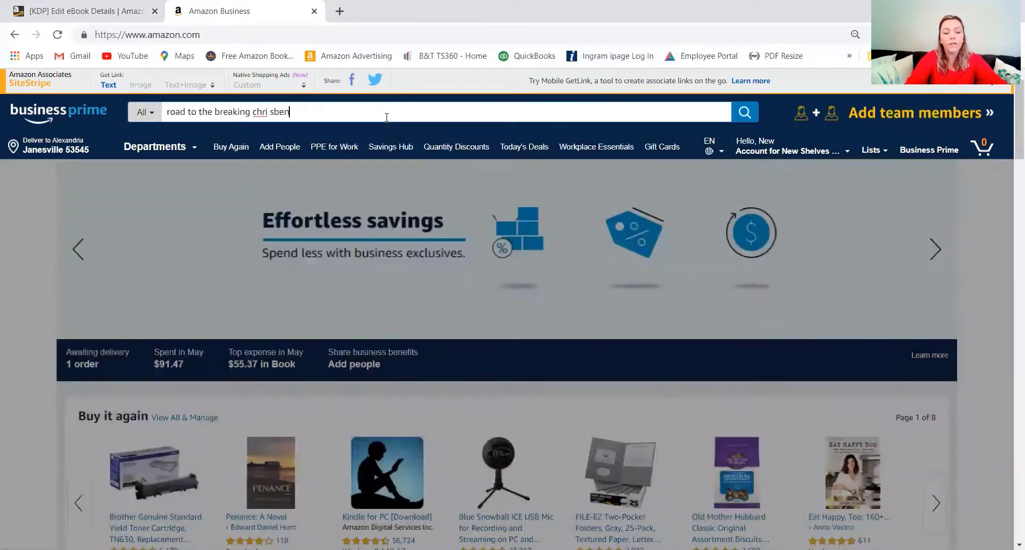
{"action": "type", "text": "net"}
{"action": "key", "text": "Return"}
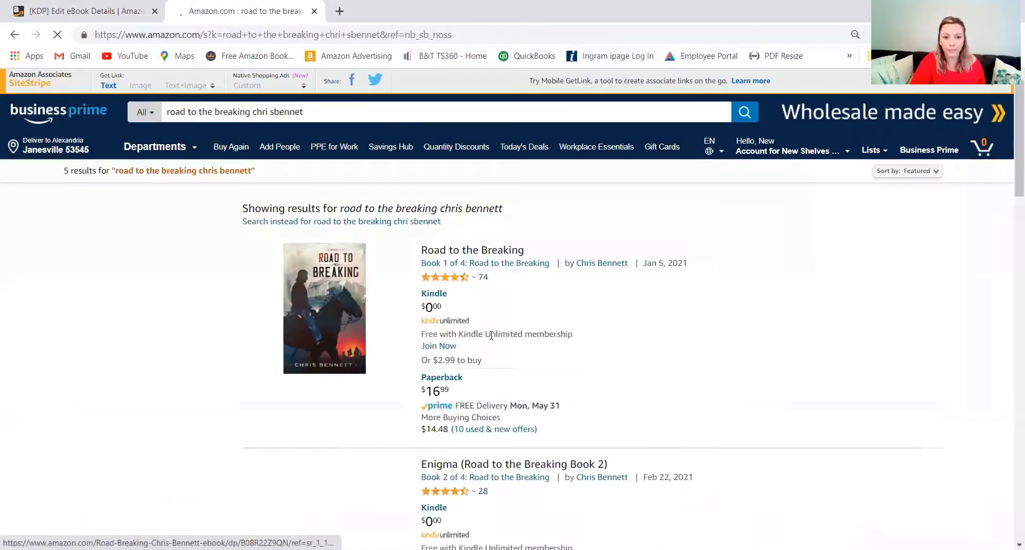
{"action": "left_click", "coordinate": [479, 264]}
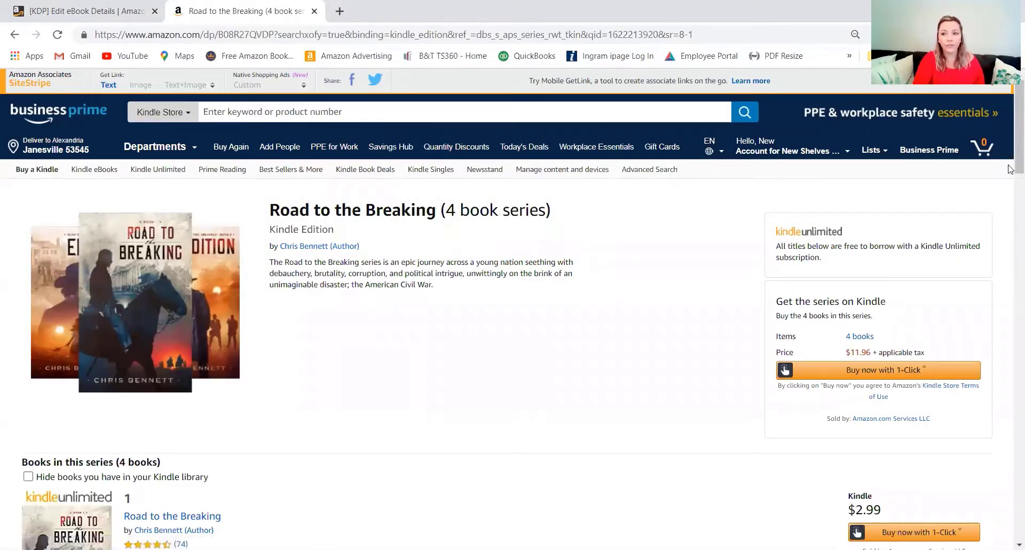
Step: Look over the series page and view the first book's rating breakdown
{"action": "scroll", "coordinate": [1009, 165], "scroll_direction": "down", "scroll_amount": 1}
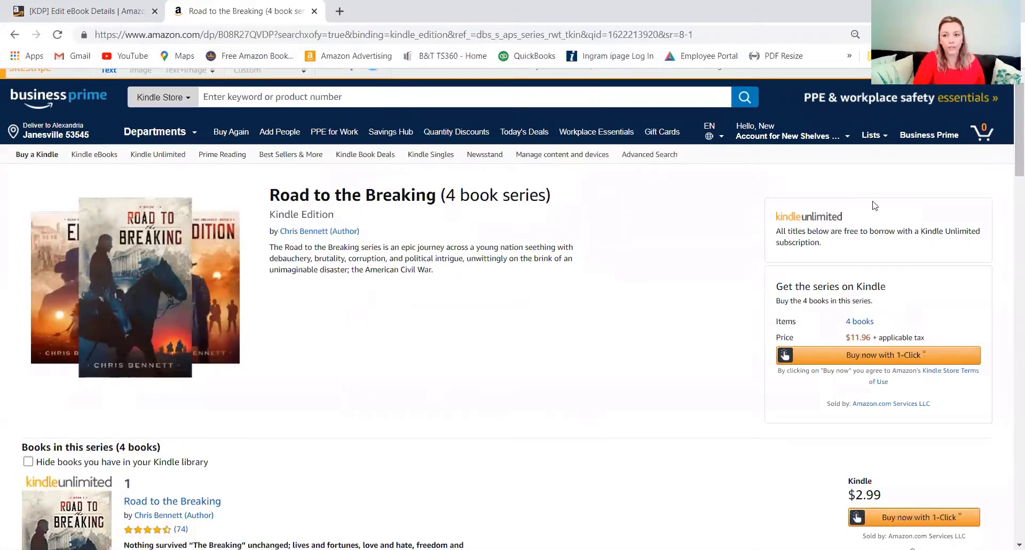
{"action": "left_click_drag", "start_coordinate": [1010, 175], "coordinate": [1010, 224]}
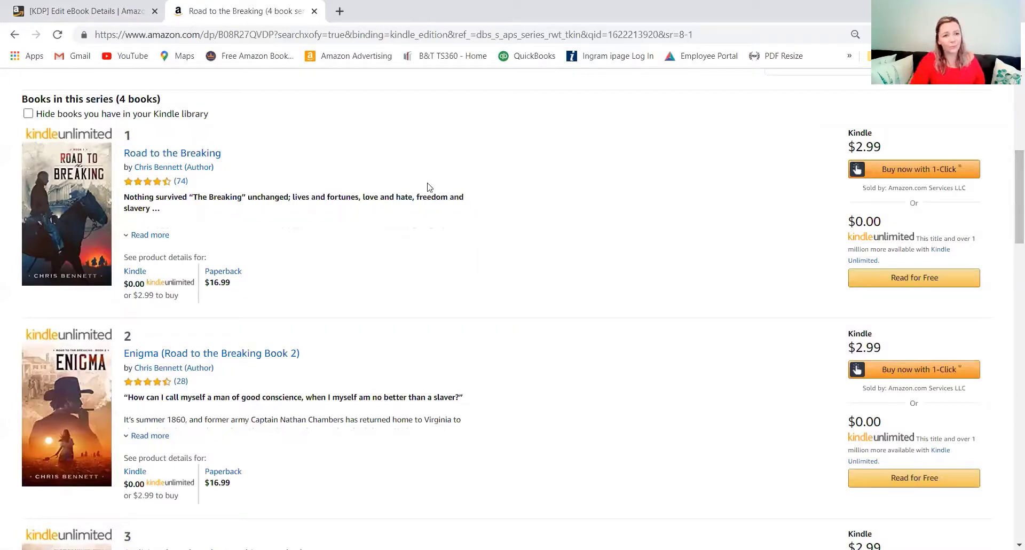
{"action": "left_click", "coordinate": [179, 182]}
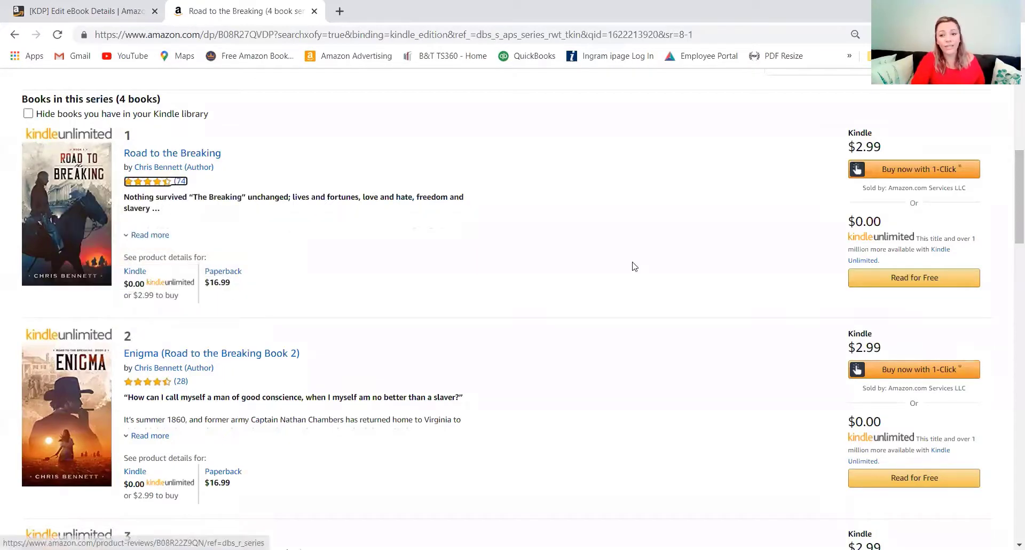
{"action": "scroll", "coordinate": [1010, 230], "scroll_direction": "down", "scroll_amount": 2}
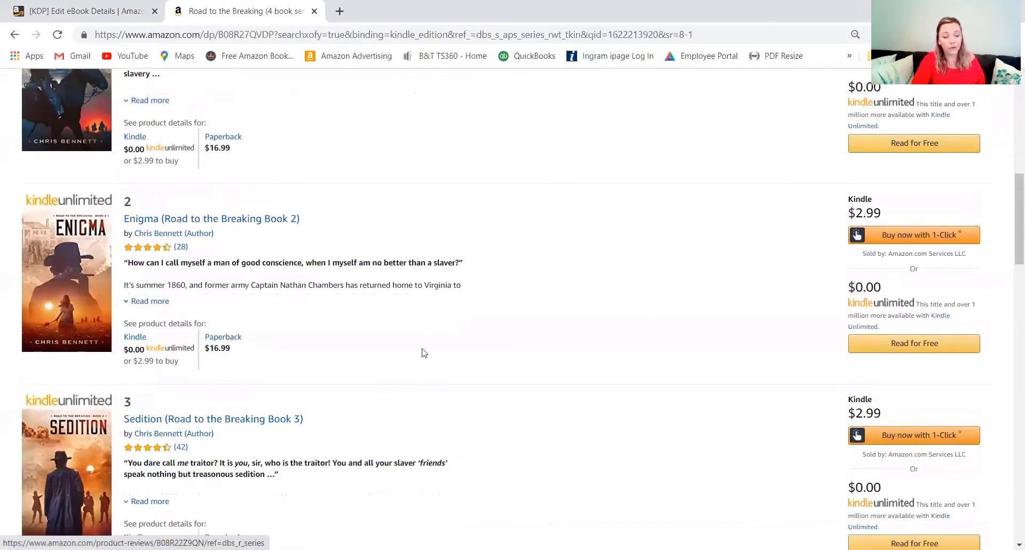
{"action": "left_click_drag", "start_coordinate": [1009, 260], "coordinate": [990, 186]}
{"action": "scroll", "coordinate": [990, 186], "scroll_direction": "up", "scroll_amount": 2}
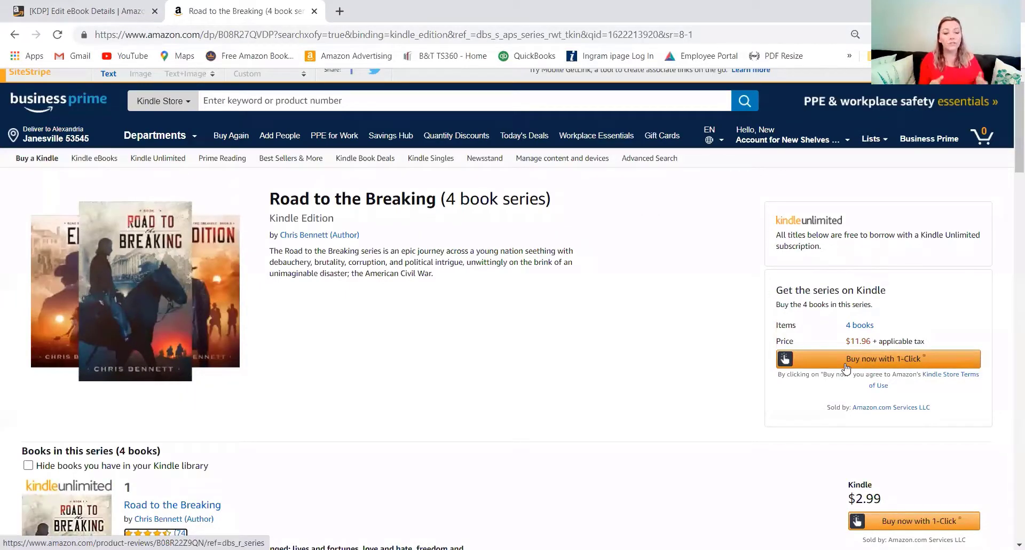
Step: Open Book 1's Kindle product page, then go back to the KDP eBook details
{"action": "left_click", "coordinate": [74, 521]}
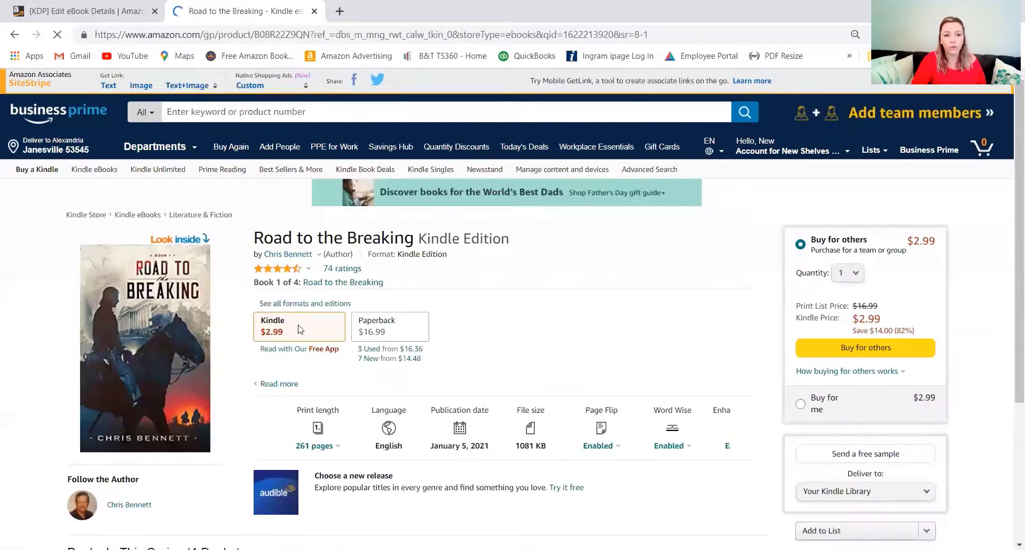
{"action": "scroll", "coordinate": [1009, 187], "scroll_direction": "down", "scroll_amount": 8}
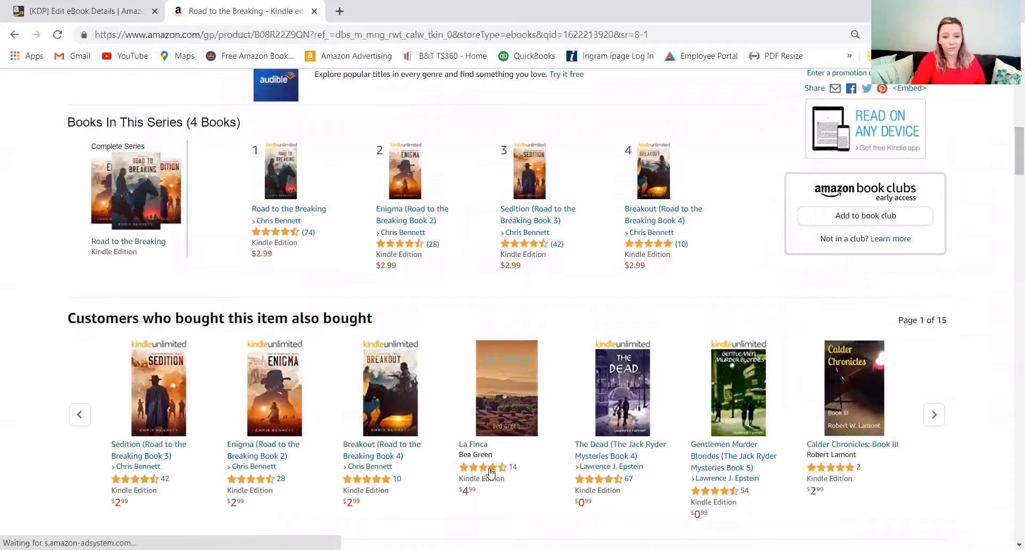
{"action": "left_click_drag", "start_coordinate": [1018, 138], "coordinate": [1017, 97]}
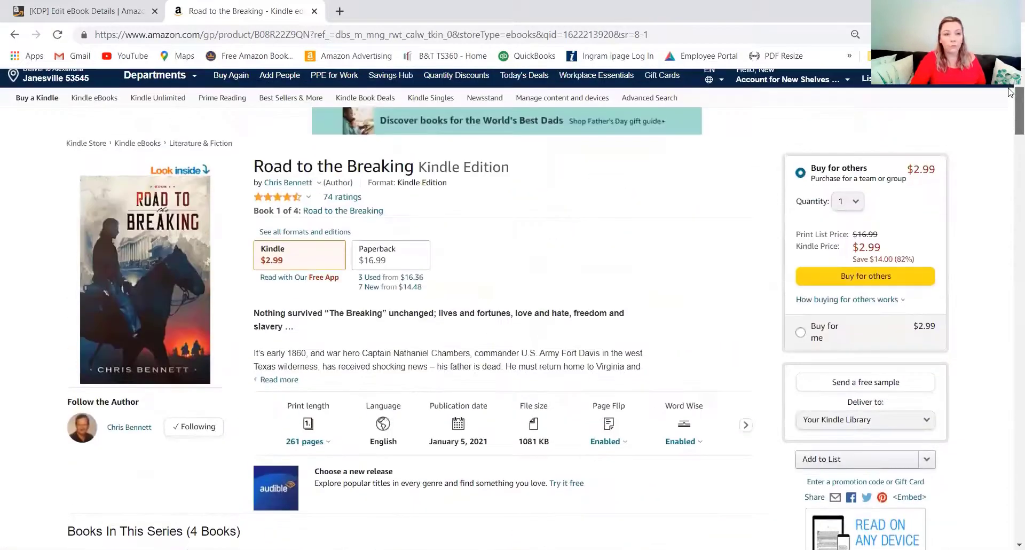
{"action": "left_click", "coordinate": [106, 17]}
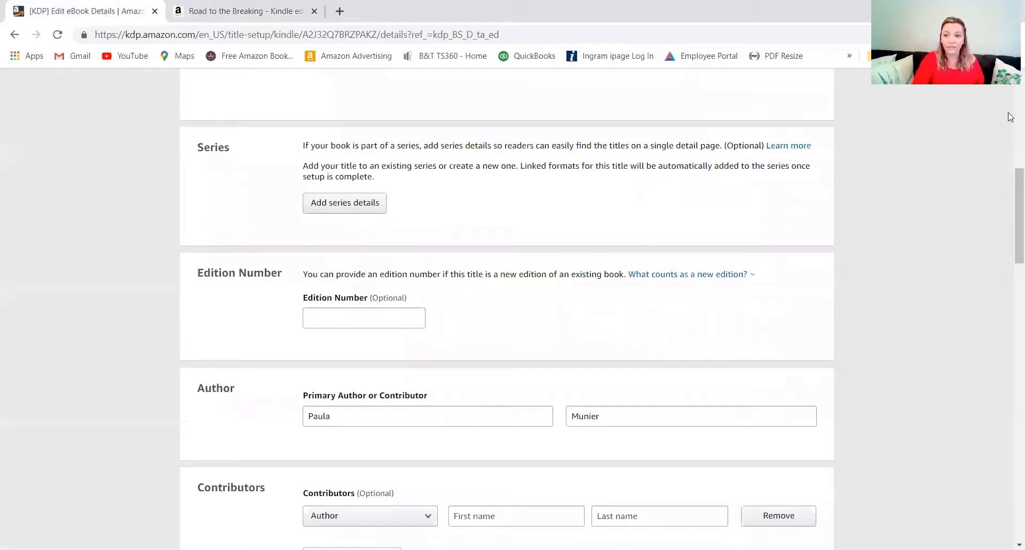
Step: Add a trial line '<b>Best story ever!</b>' below the description paragraph
{"action": "left_click_drag", "start_coordinate": [1010, 243], "coordinate": [1010, 320]}
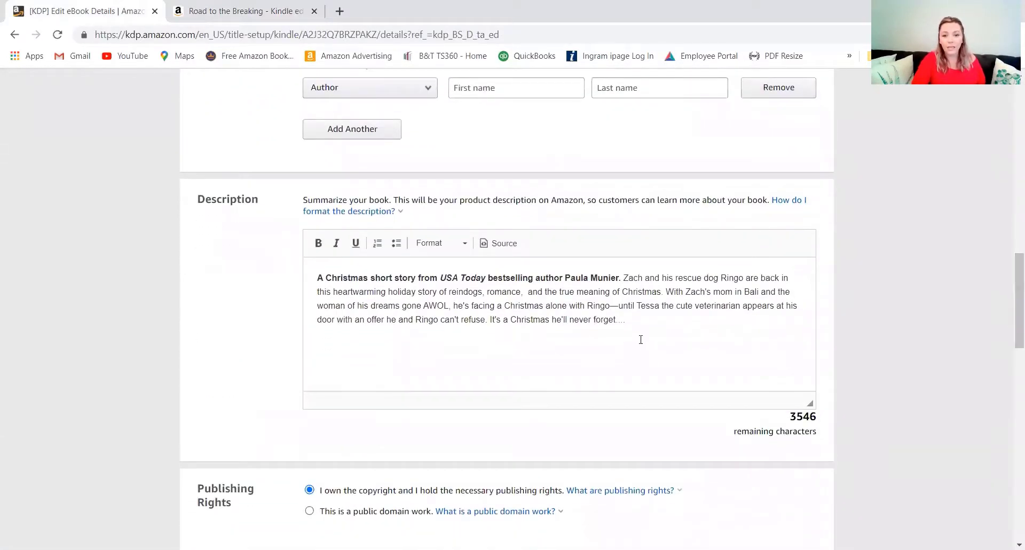
{"action": "left_click_drag", "start_coordinate": [640, 324], "coordinate": [312, 279]}
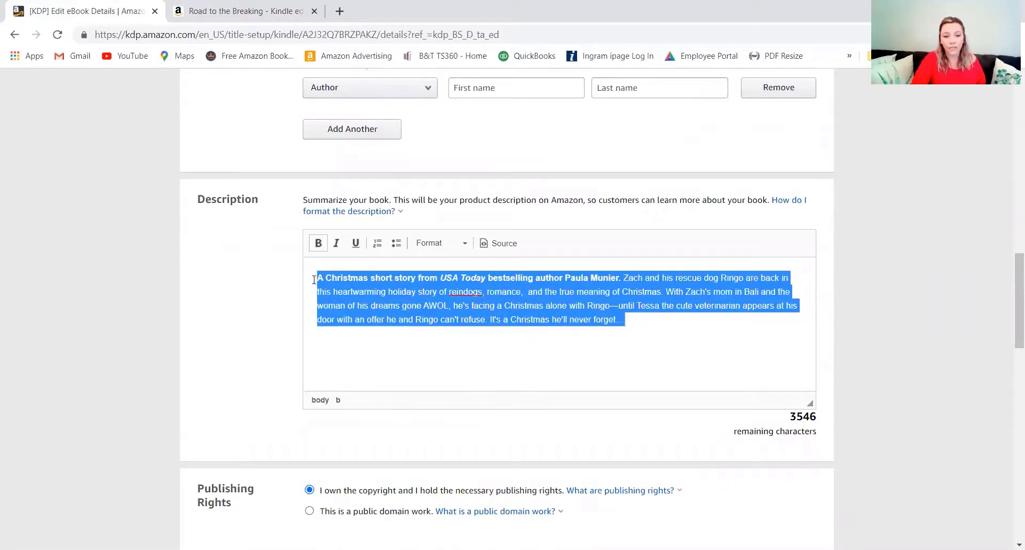
{"action": "left_click", "coordinate": [606, 346]}
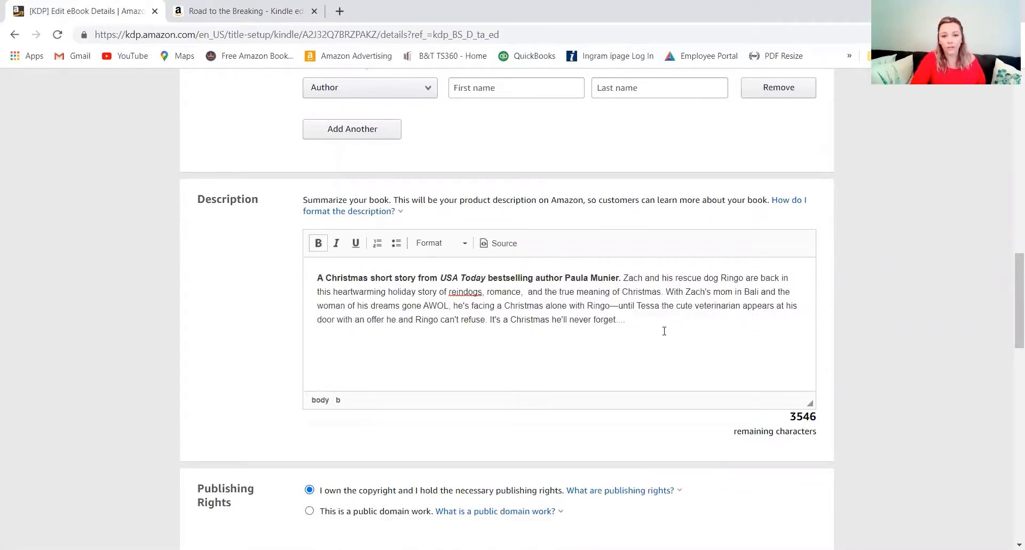
{"action": "left_click", "coordinate": [660, 319]}
{"action": "key", "text": "Return"}
{"action": "key", "text": "Return"}
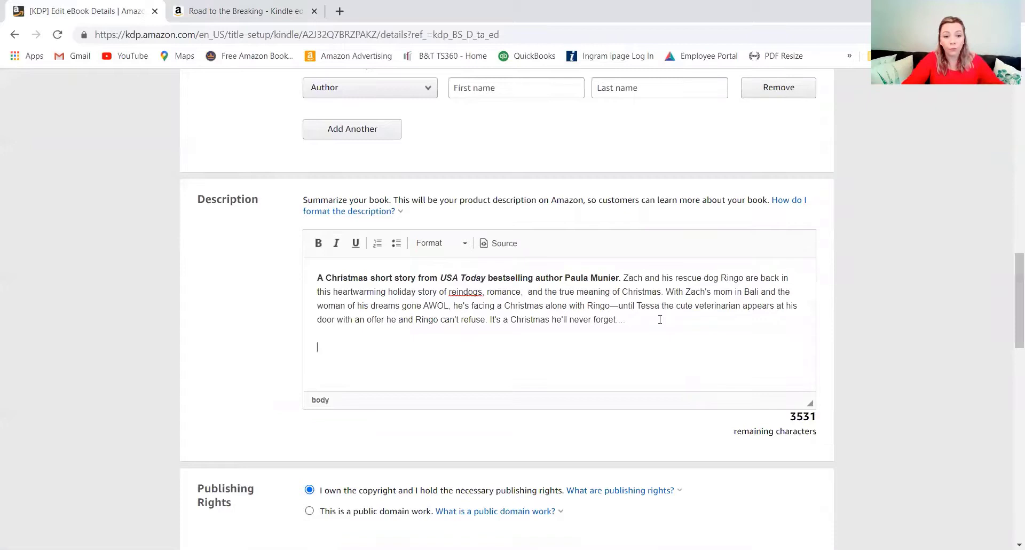
{"action": "type", "text": "<"}
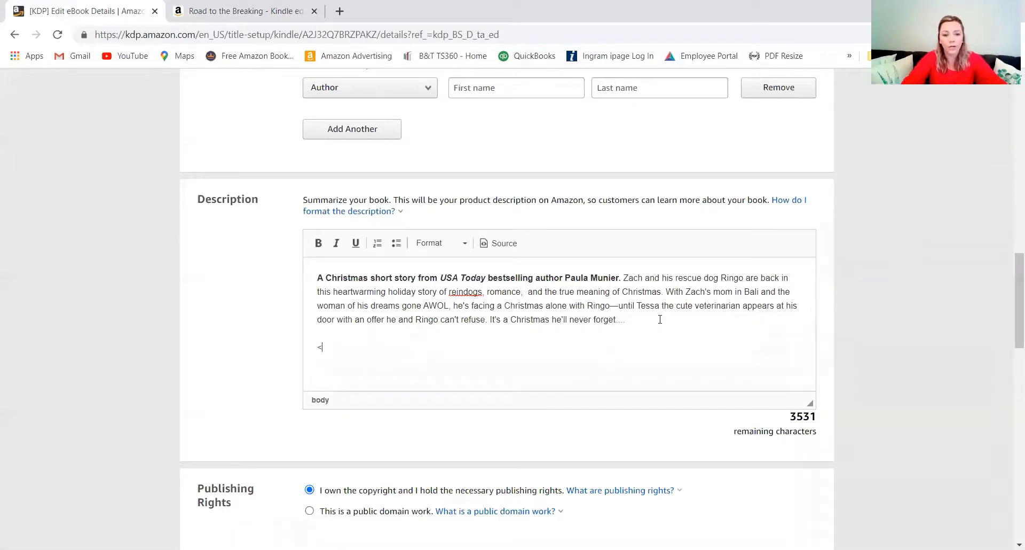
{"action": "type", "text": "b>"}
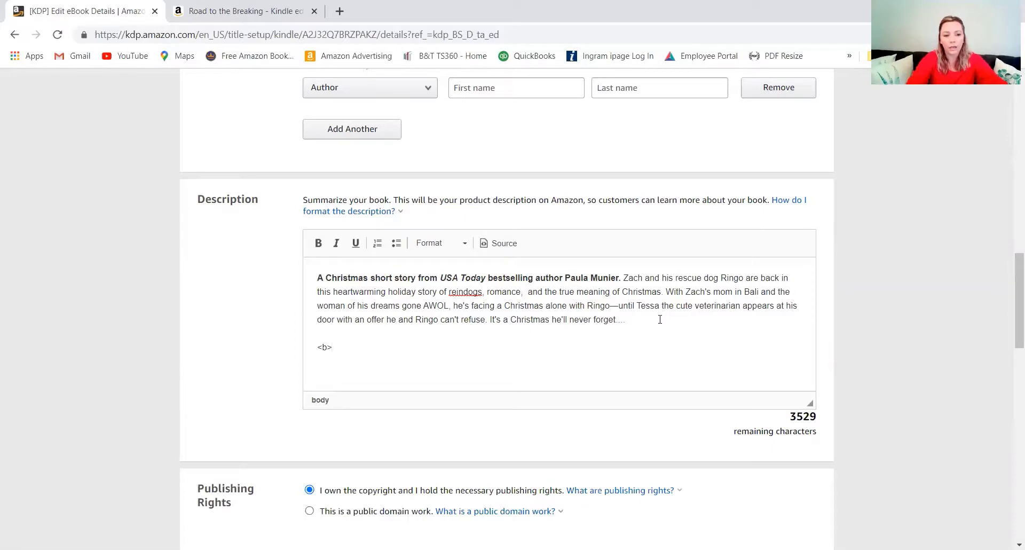
{"action": "type", "text": "Best"}
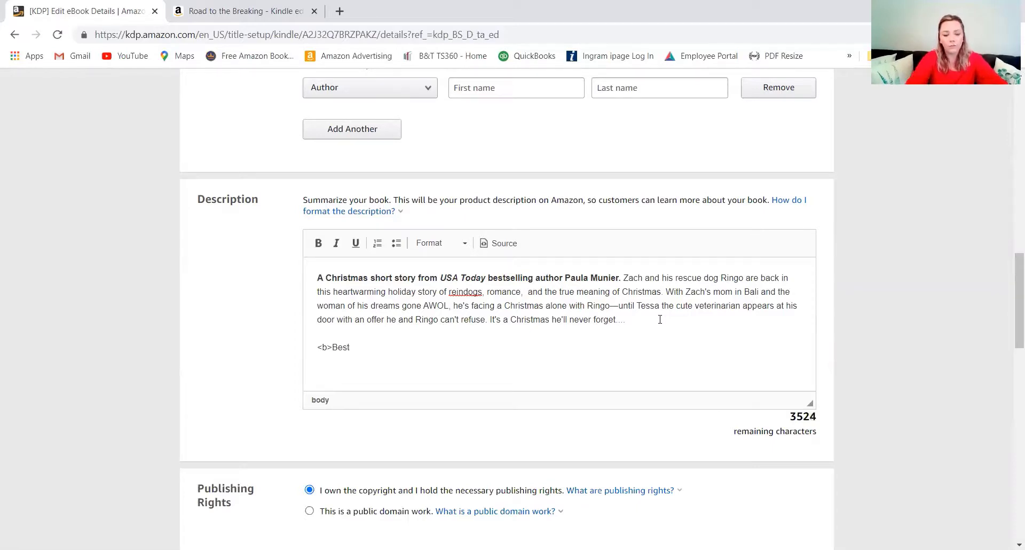
{"action": "type", "text": "story ever"}
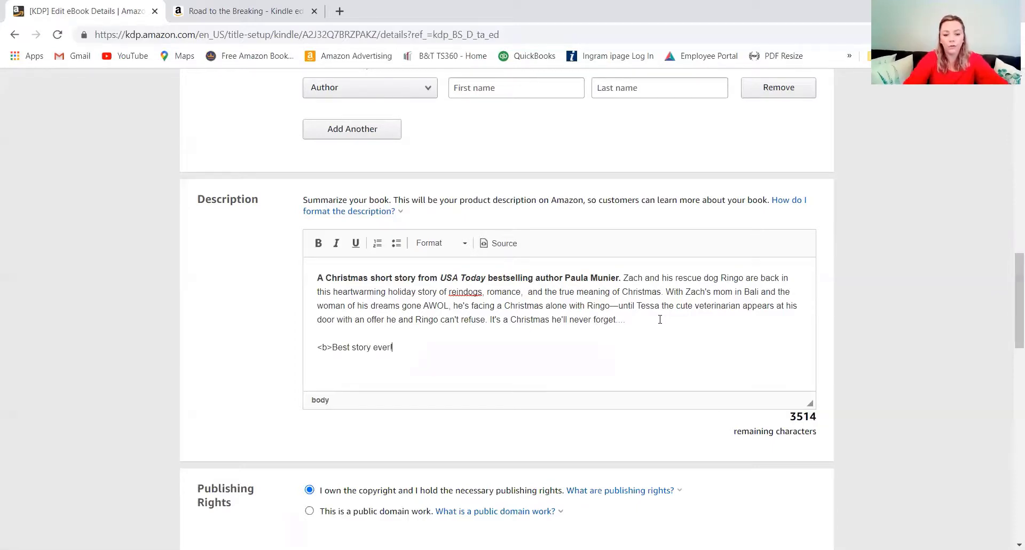
{"action": "type", "text": "!</"}
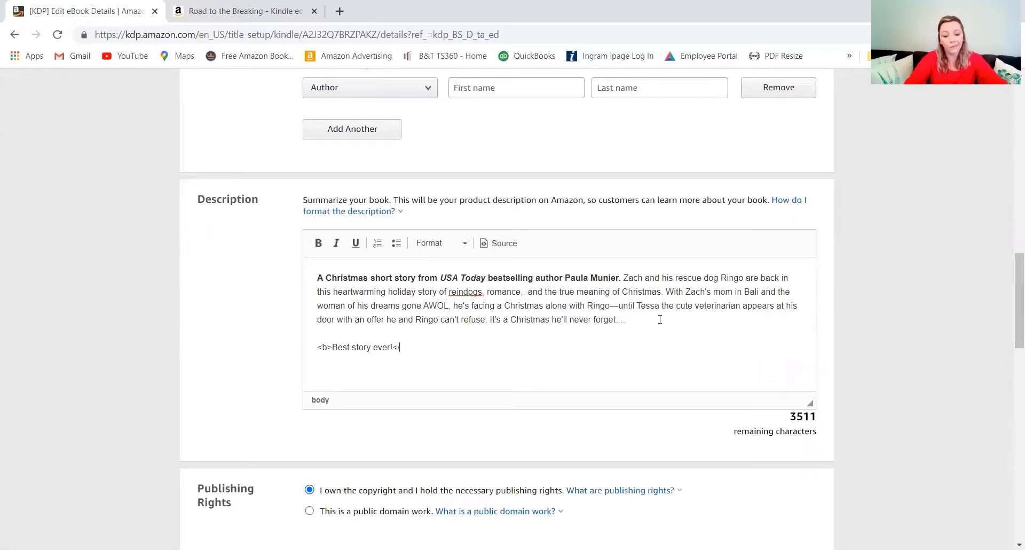
{"action": "type", "text": "b>"}
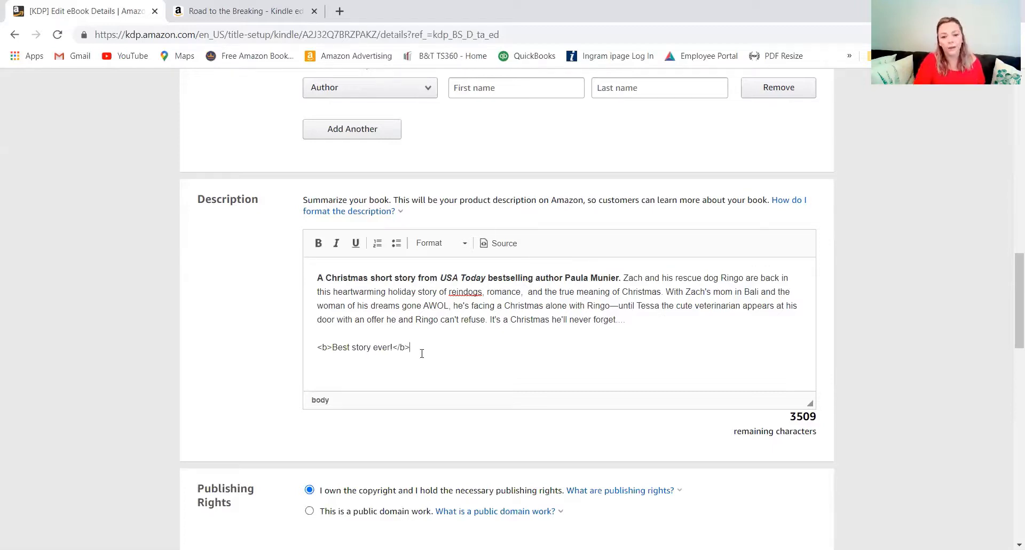
Step: Delete the raw tag line, leaving 3544 characters remaining
{"action": "left_click", "coordinate": [417, 355]}
{"action": "left_click_drag", "start_coordinate": [417, 354], "coordinate": [320, 343]}
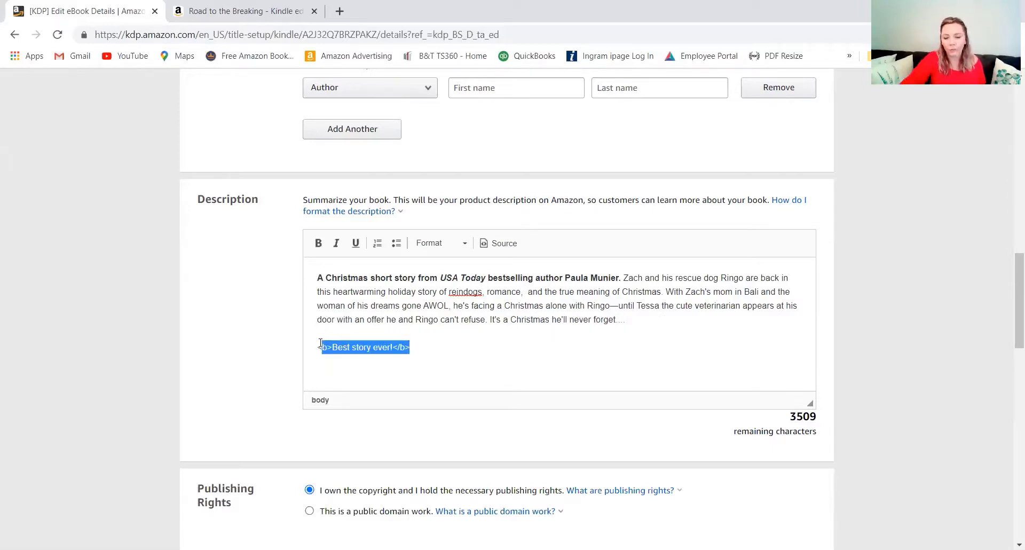
{"action": "key", "text": "BackSpace"}
{"action": "key", "text": "Delete"}
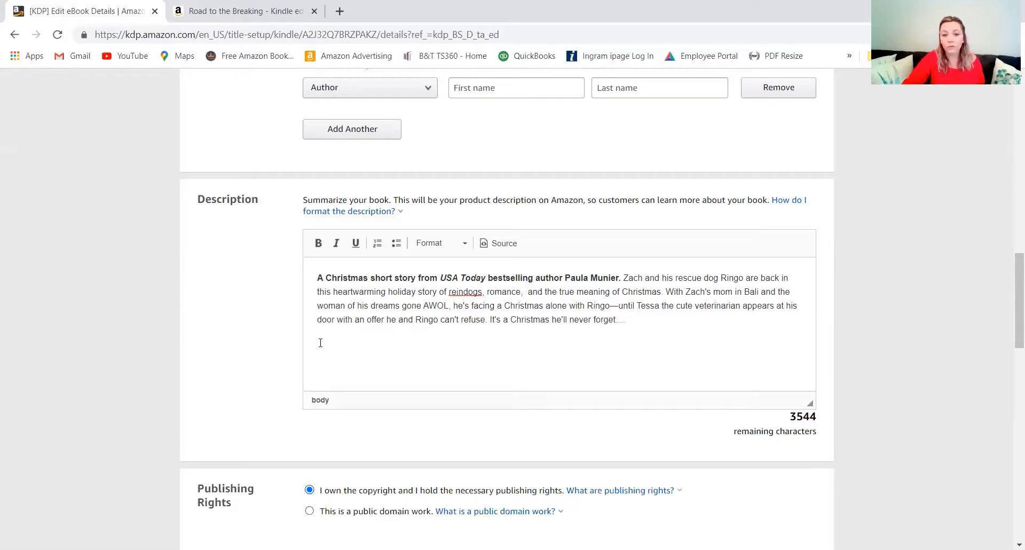
Step: Add the line 'This is the best book ever because' below the description
{"action": "key", "text": "Return"}
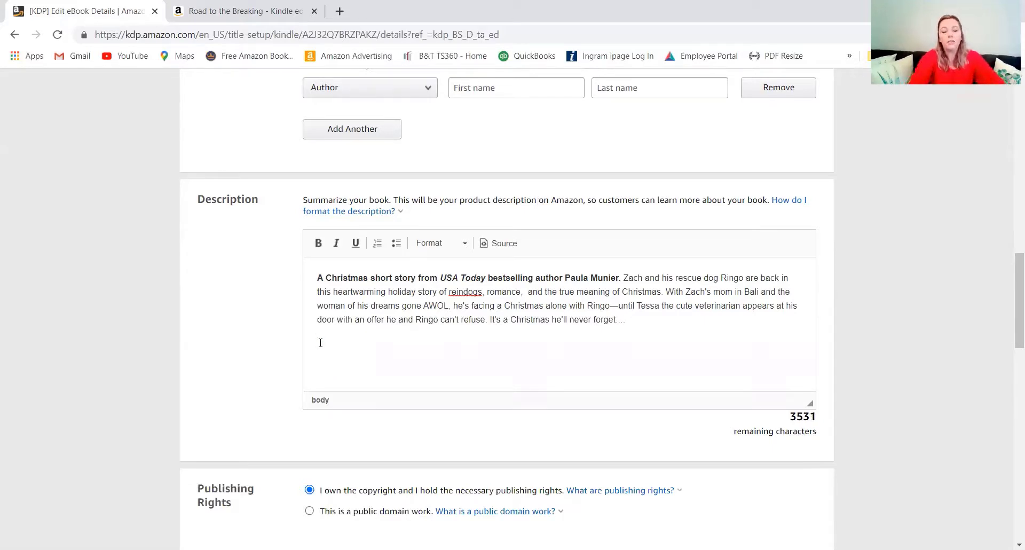
{"action": "type", "text": "This is the best bo"}
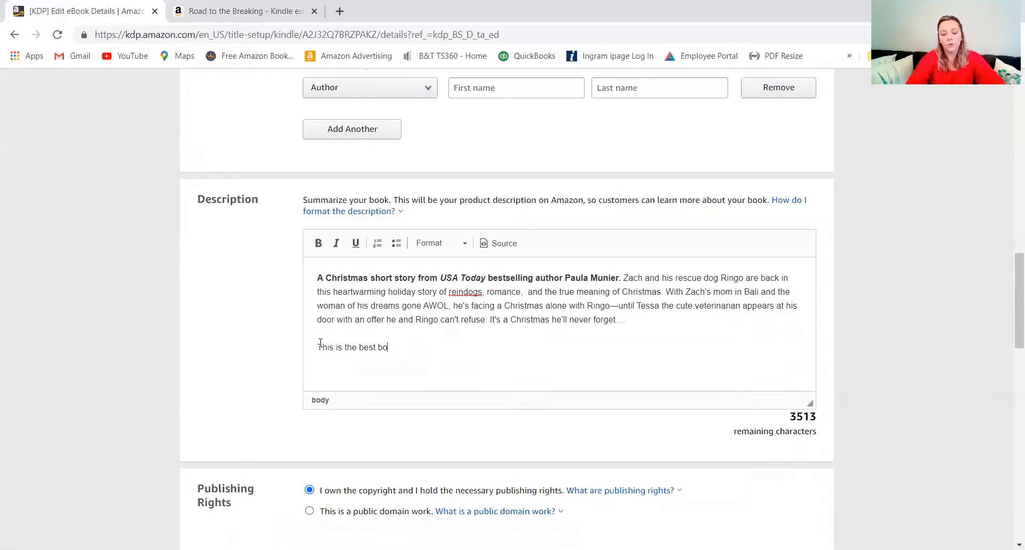
{"action": "type", "text": "ok ever because"}
{"action": "key", "text": "Return"}
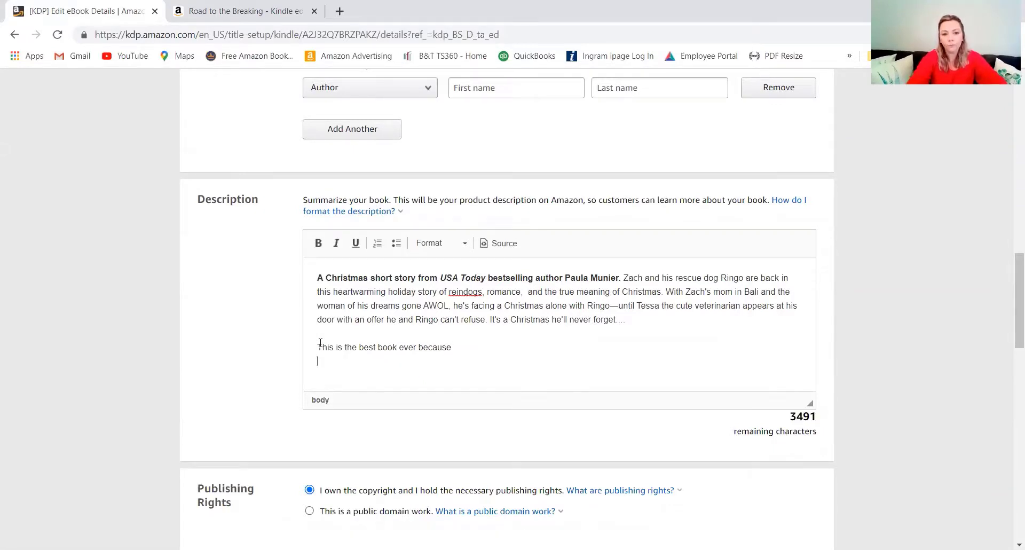
Step: Add a bulleted list: the author wrote it, 'There are puppies!', 'It's Christmas'
{"action": "left_click", "coordinate": [396, 243]}
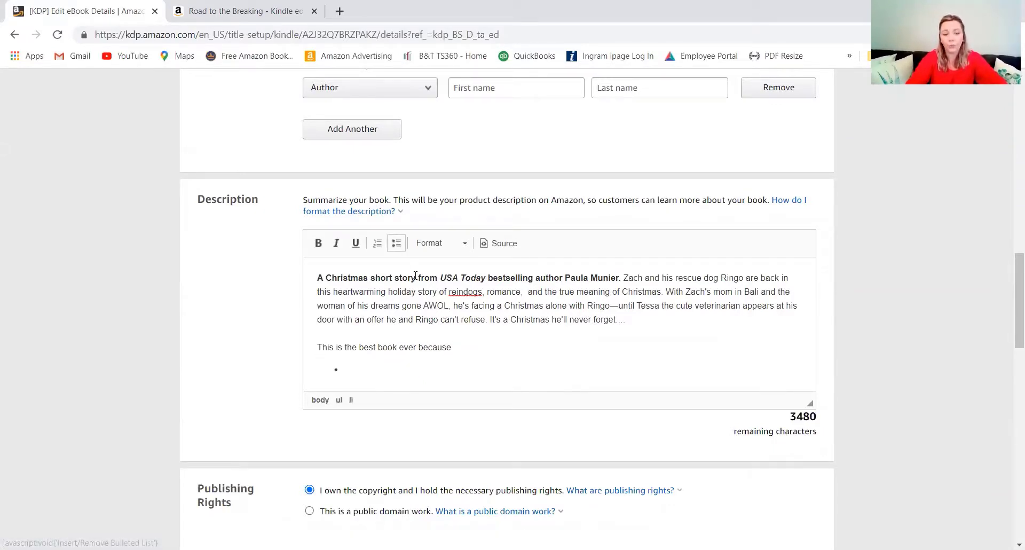
{"action": "type", "text": "Paula Mu"}
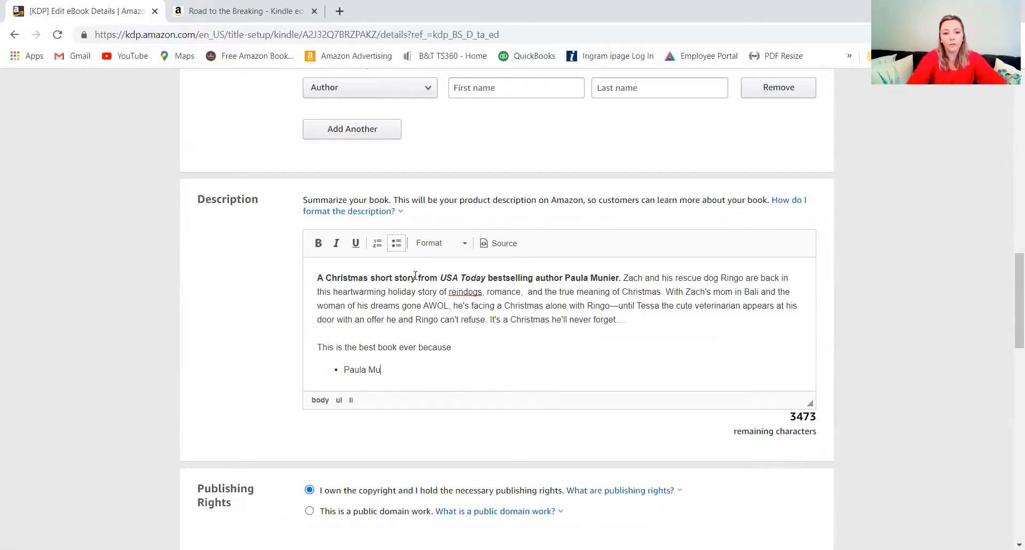
{"action": "type", "text": "nier wrote it"}
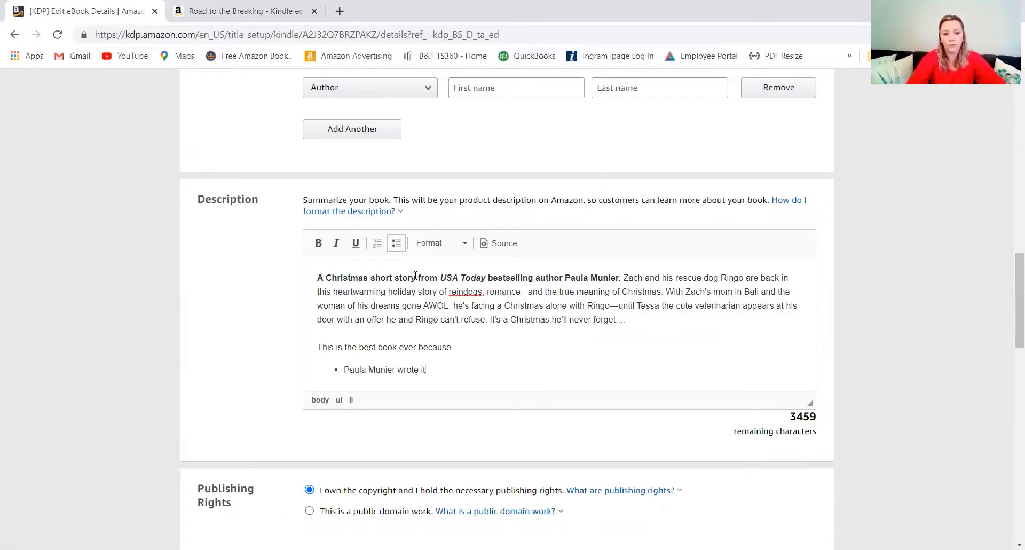
{"action": "key", "text": "Return"}
{"action": "type", "text": "There are "}
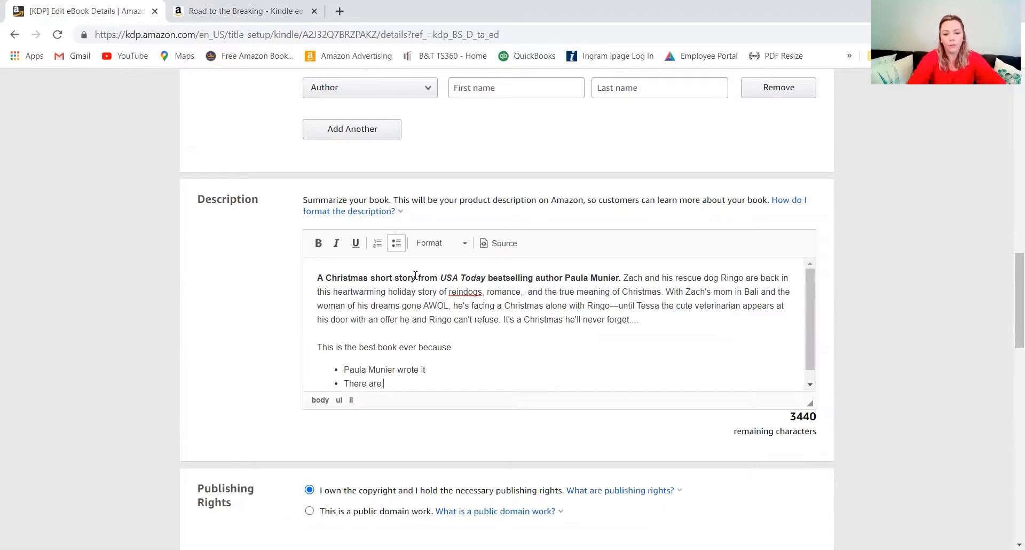
{"action": "type", "text": "puppies!"}
{"action": "key", "text": "Return"}
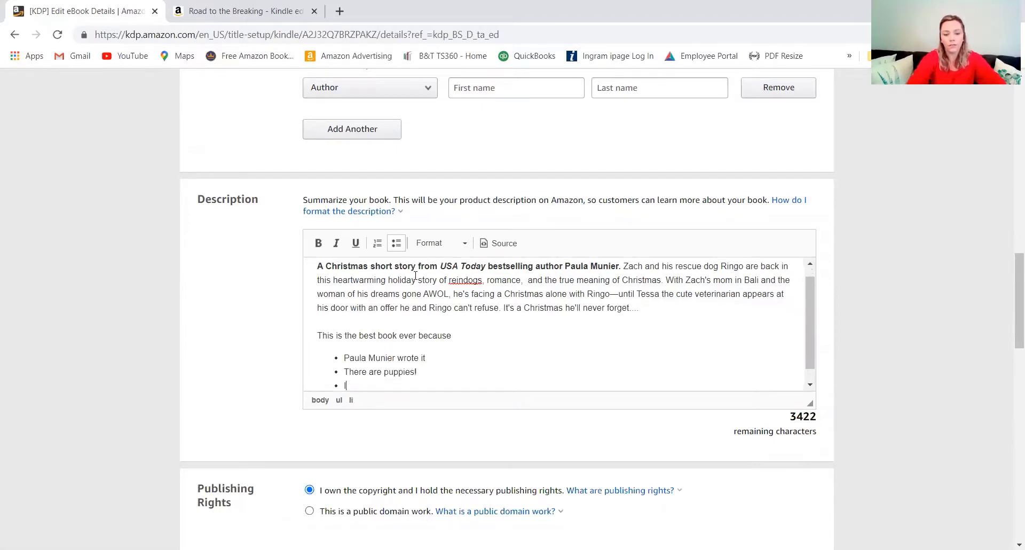
{"action": "type", "text": "It's Ch"}
{"action": "key", "text": "BackSpace"}
{"action": "key", "text": "BackSpace"}
{"action": "key", "text": "BackSpace"}
{"action": "key", "text": "BackSpace"}
{"action": "key", "text": "BackSpace"}
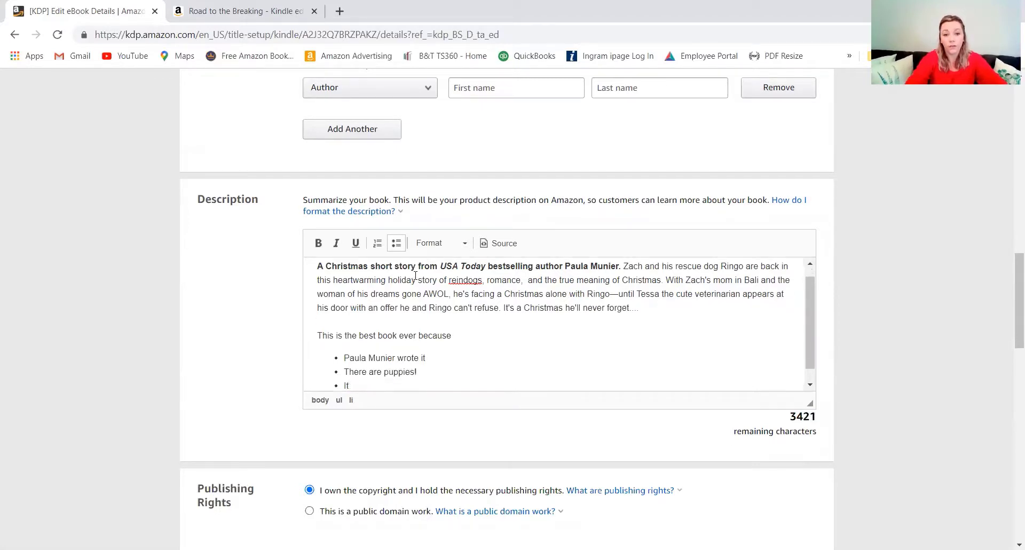
{"action": "type", "text": "'s Christmas"}
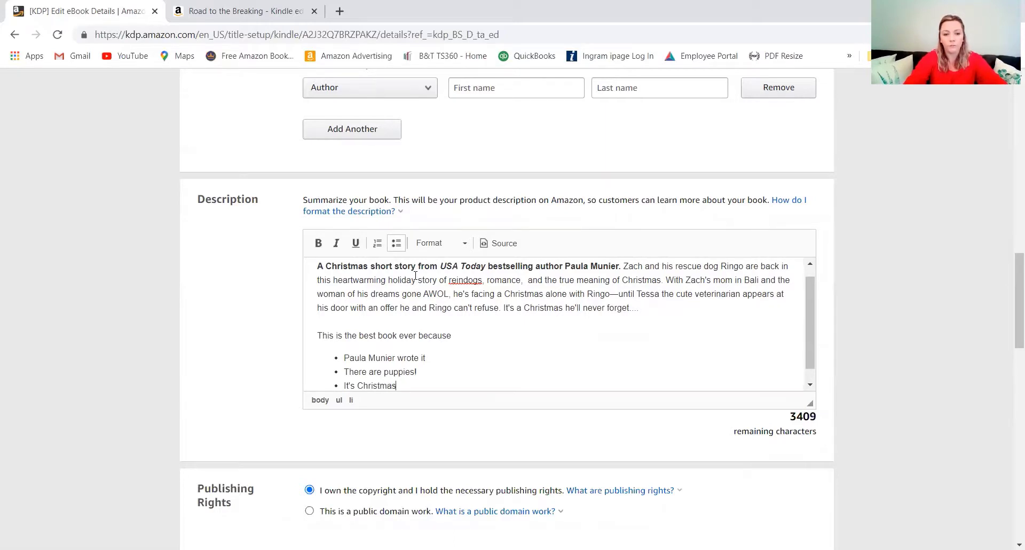
{"action": "scroll", "coordinate": [415, 275], "scroll_direction": "down", "scroll_amount": 1}
{"action": "left_click", "coordinate": [401, 252]}
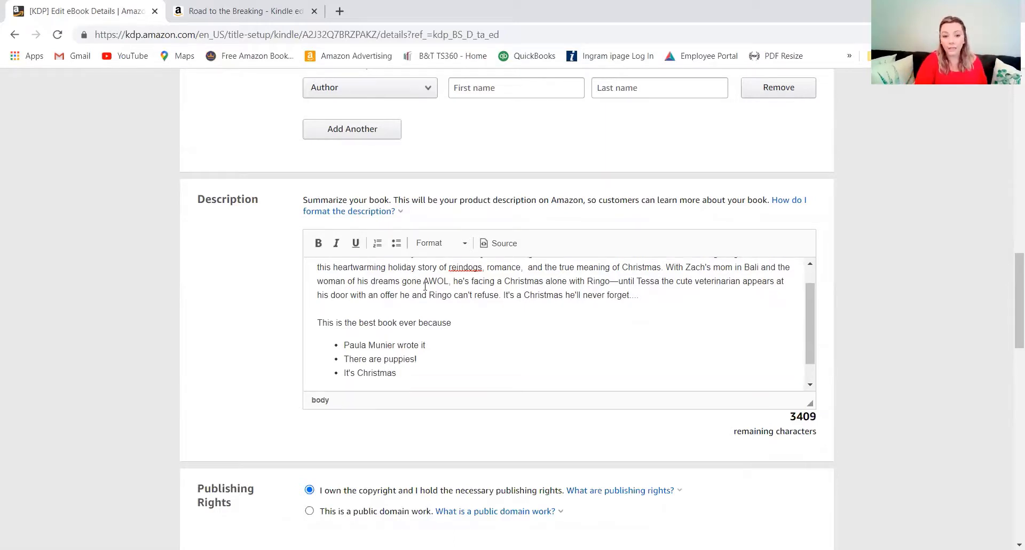
Step: Bold the lead-in line and append ', USA Today bestselling author' to the first bullet
{"action": "left_click_drag", "start_coordinate": [467, 323], "coordinate": [318, 325]}
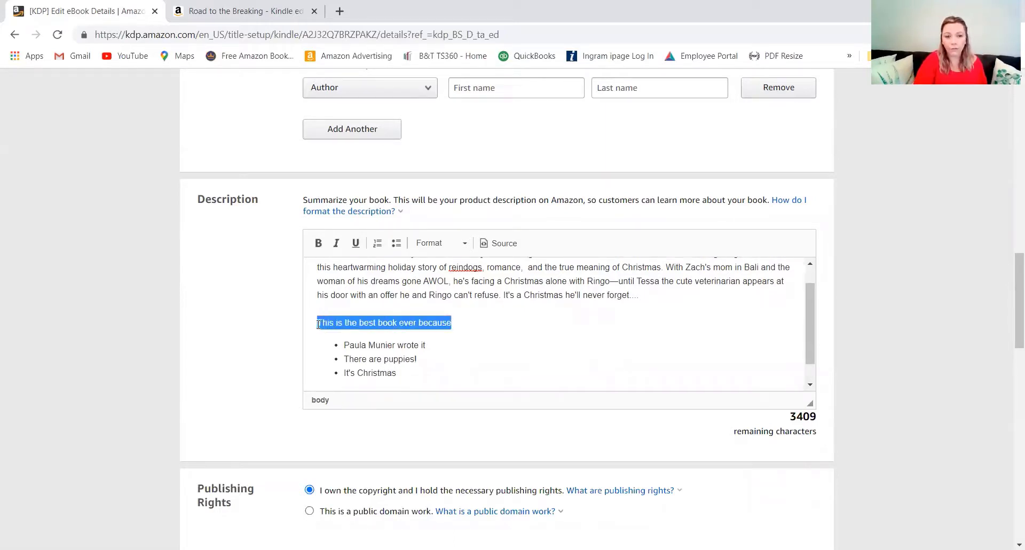
{"action": "left_click", "coordinate": [318, 242]}
{"action": "left_click", "coordinate": [490, 358]}
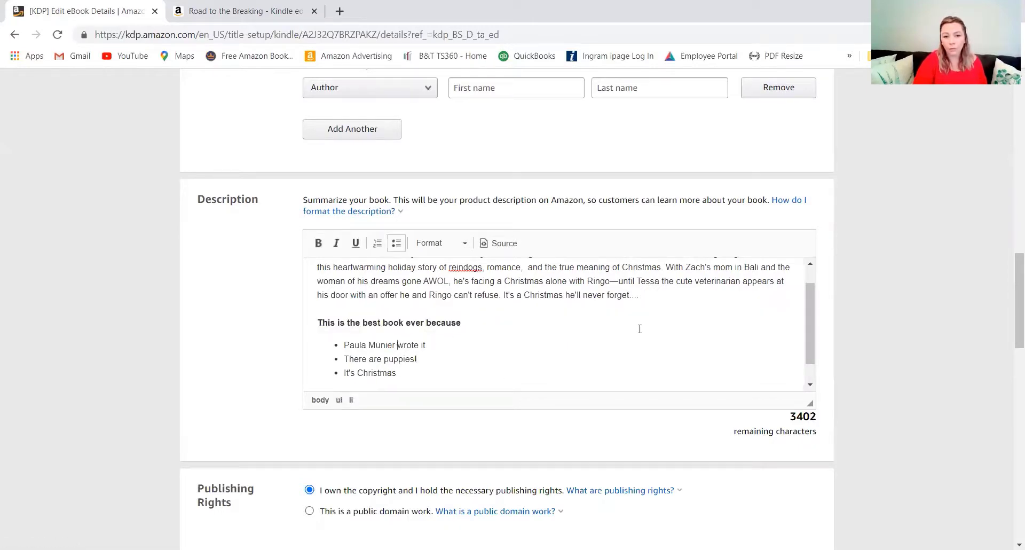
{"action": "key", "text": "BackSpace"}
{"action": "type", "text": ", USA TO"}
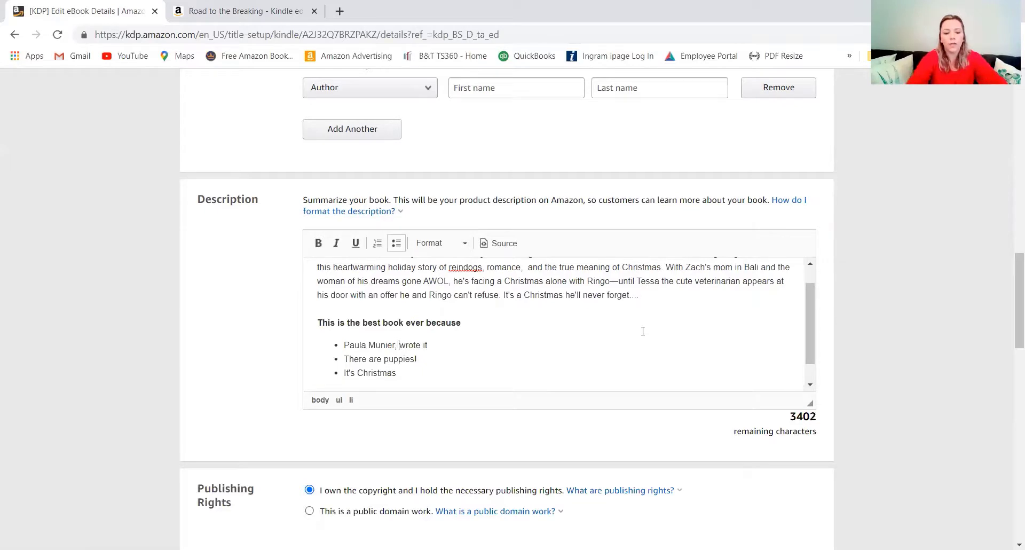
{"action": "key", "text": "BackSpace"}
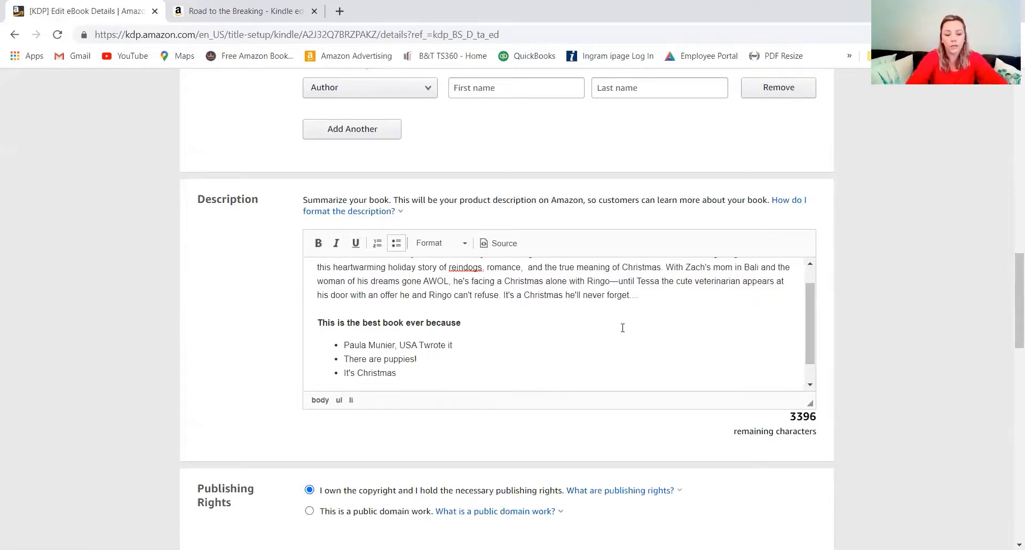
{"action": "type", "text": "oday bestselling author"}
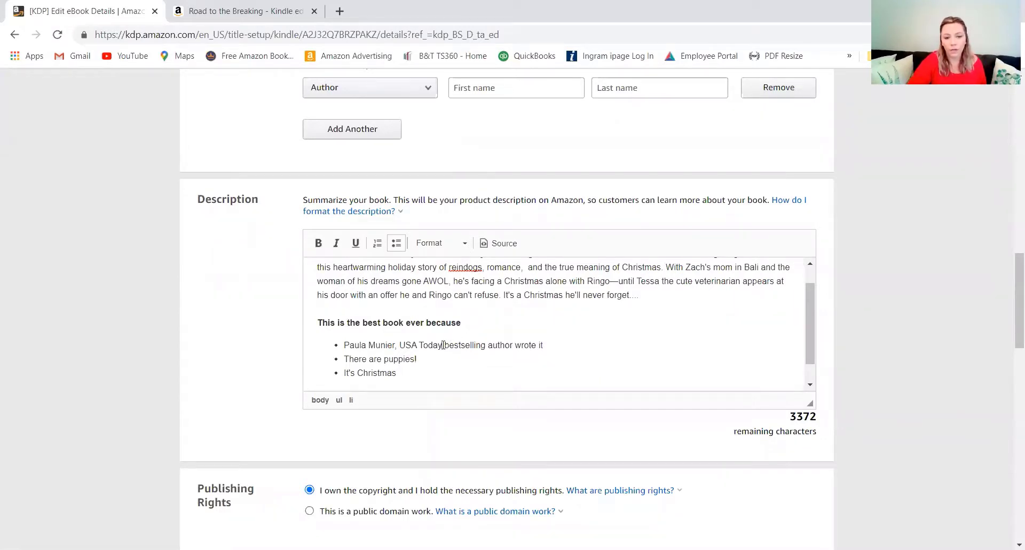
Step: Italicize 'USA Today' in the first bullet
{"action": "left_click_drag", "start_coordinate": [443, 345], "coordinate": [401, 347]}
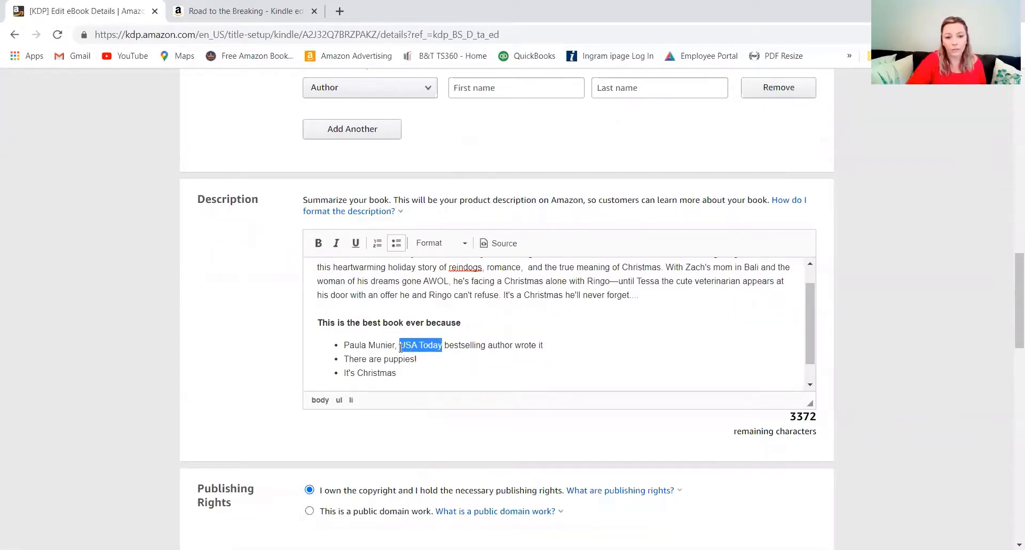
{"action": "left_click", "coordinate": [336, 242]}
{"action": "left_click", "coordinate": [542, 321]}
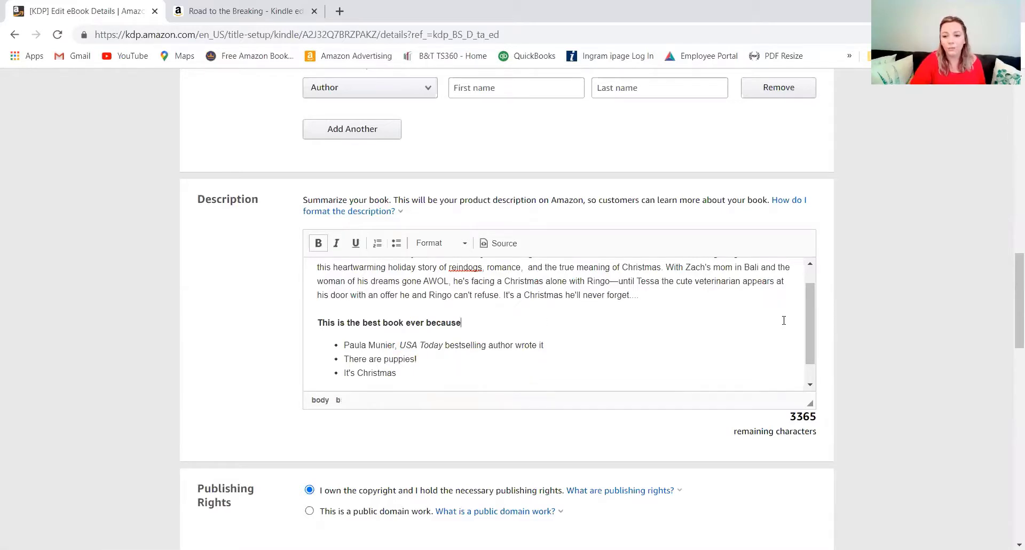
{"action": "scroll", "coordinate": [807, 325], "scroll_direction": "down", "scroll_amount": 1}
{"action": "left_click_drag", "start_coordinate": [810, 329], "coordinate": [805, 302]}
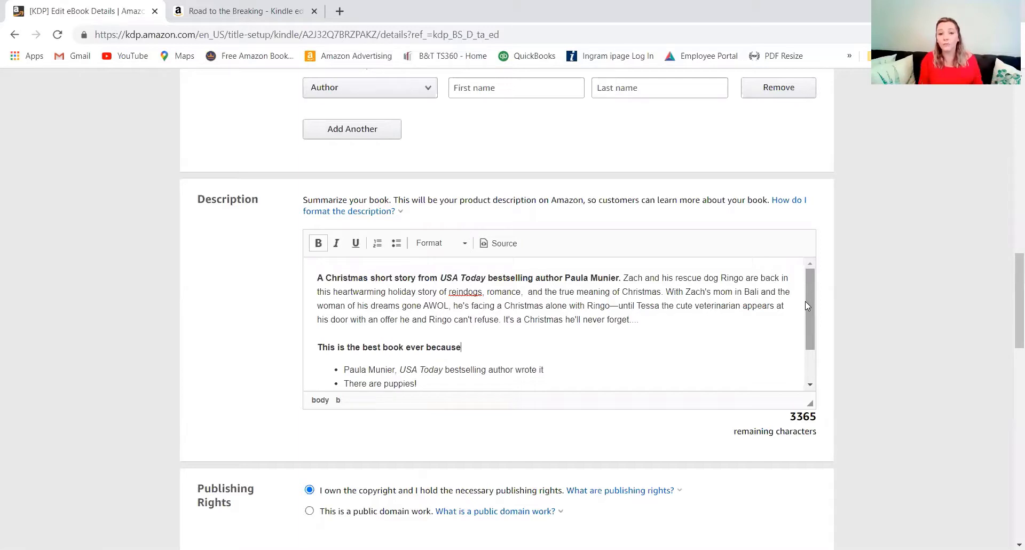
Step: Expand the full Road to the Breaking description, then open the Gentlemen Murder Blondes product page
{"action": "left_click", "coordinate": [319, 13]}
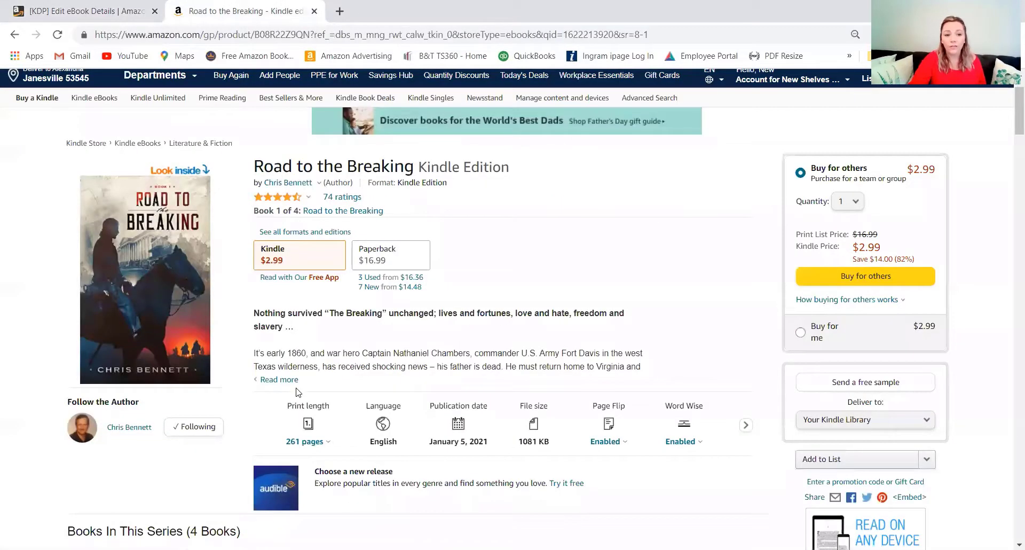
{"action": "left_click", "coordinate": [280, 380]}
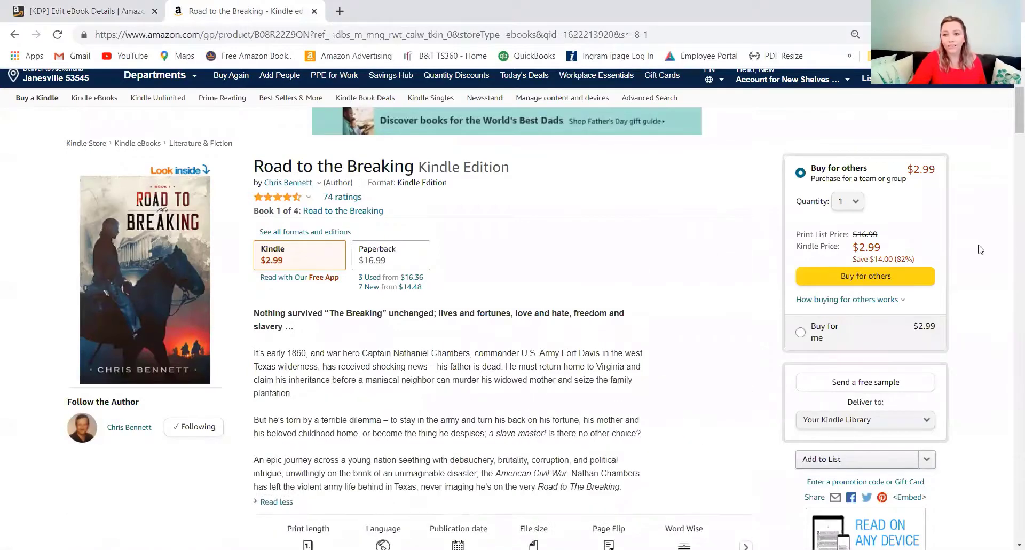
{"action": "scroll", "coordinate": [1011, 120], "scroll_direction": "down", "scroll_amount": 3}
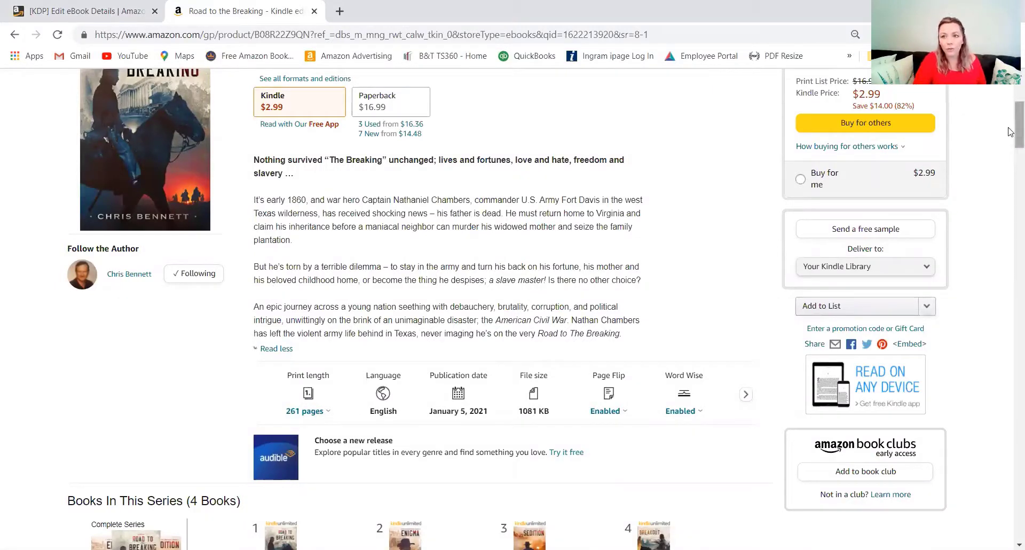
{"action": "left_click_drag", "start_coordinate": [1010, 131], "coordinate": [1010, 186]}
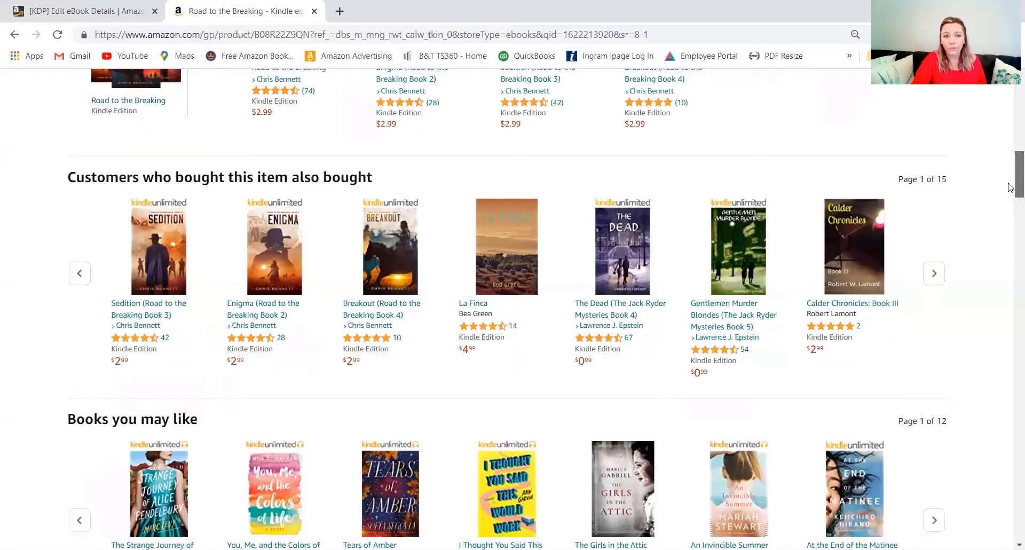
{"action": "left_click", "coordinate": [728, 258]}
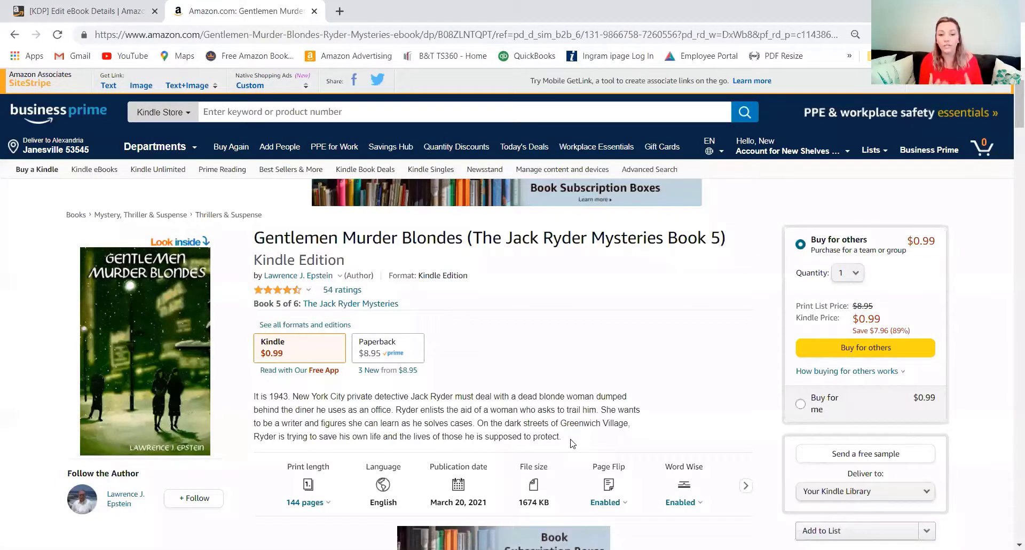
Step: Return to the KDP eBook details, where the description shows 3365 remaining characters
{"action": "left_click", "coordinate": [59, 8]}
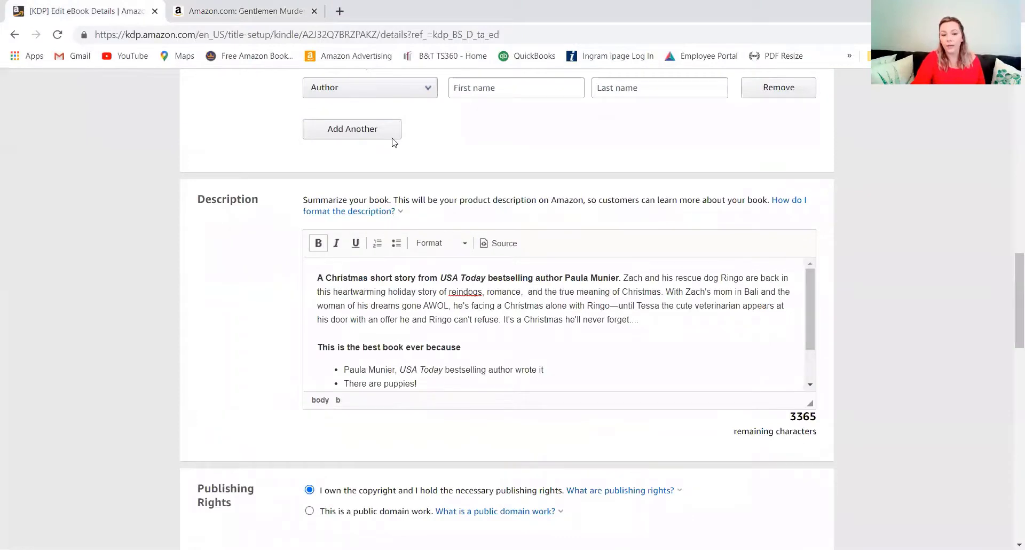
Step: Close the KDP eBook details with Ctrl+W, leaving the Gentlemen Murder Blondes page open
{"action": "key", "text": "ctrl+w"}
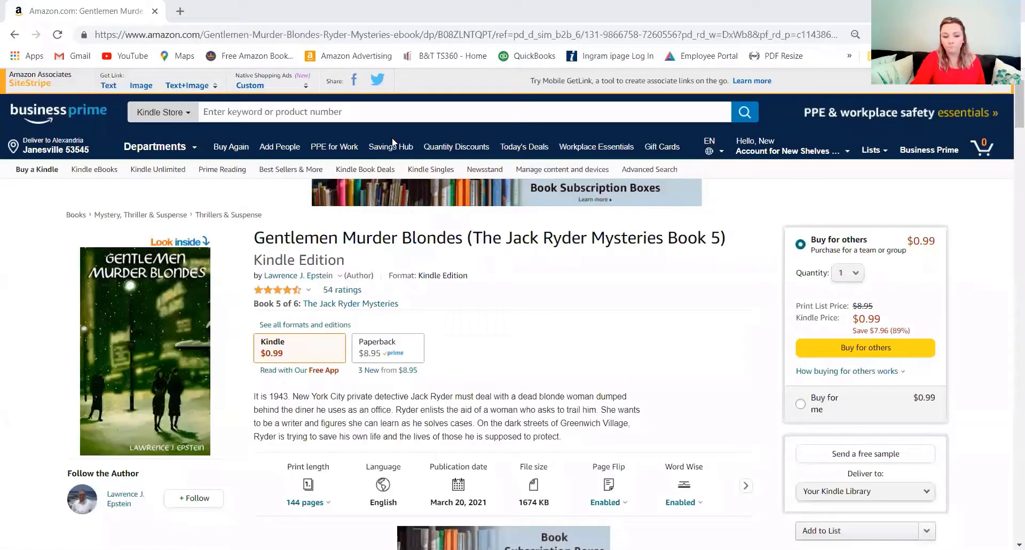